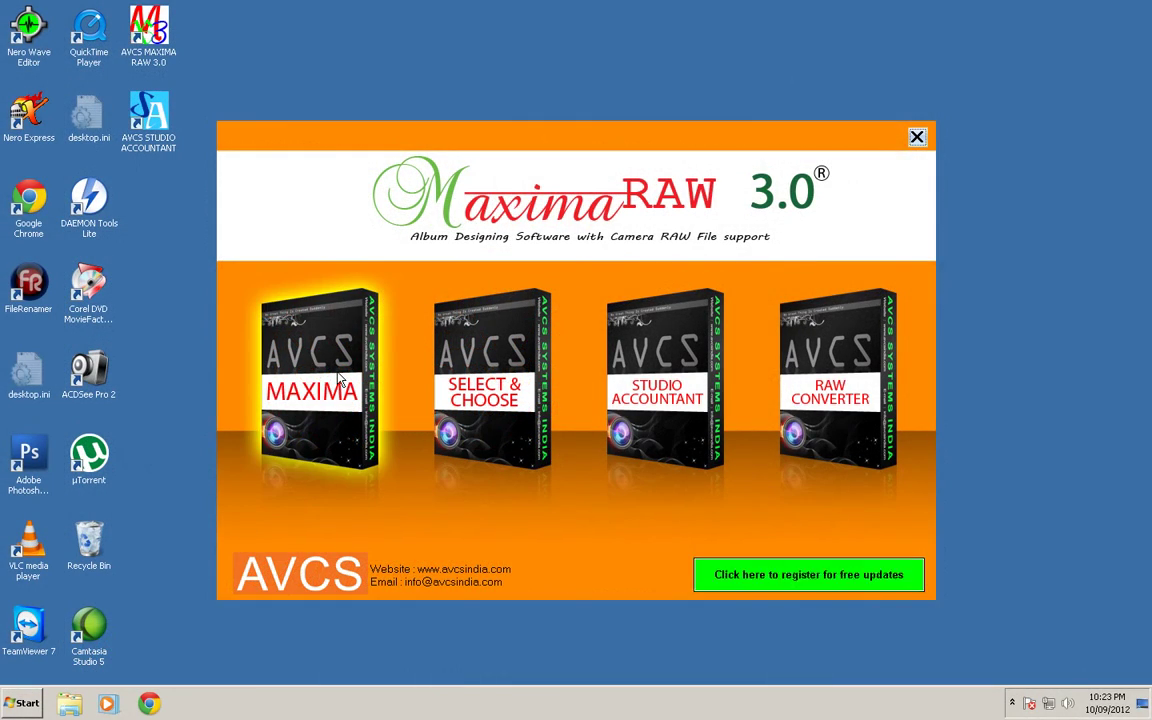
Start the MAXIMA album-design module from the Maxima RAW 3.0 launcher
{"action": "left_click", "coordinate": [340, 380]}
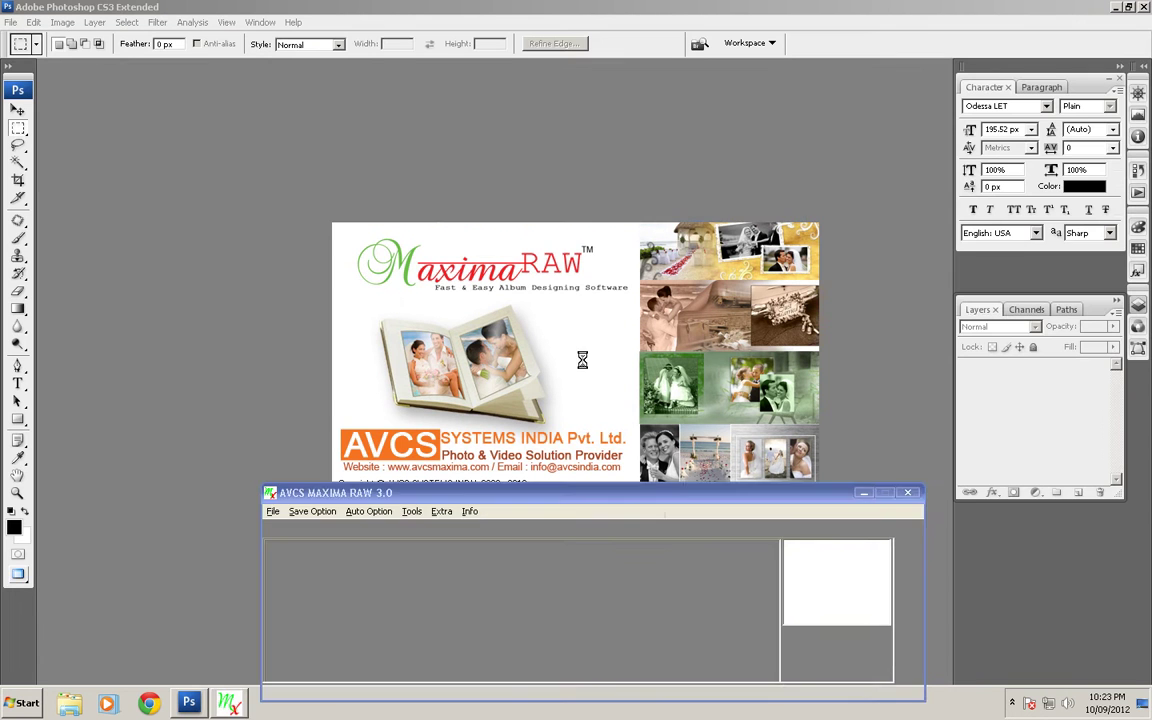
{"action": "left_click_drag", "start_coordinate": [555, 494], "coordinate": [533, 478]}
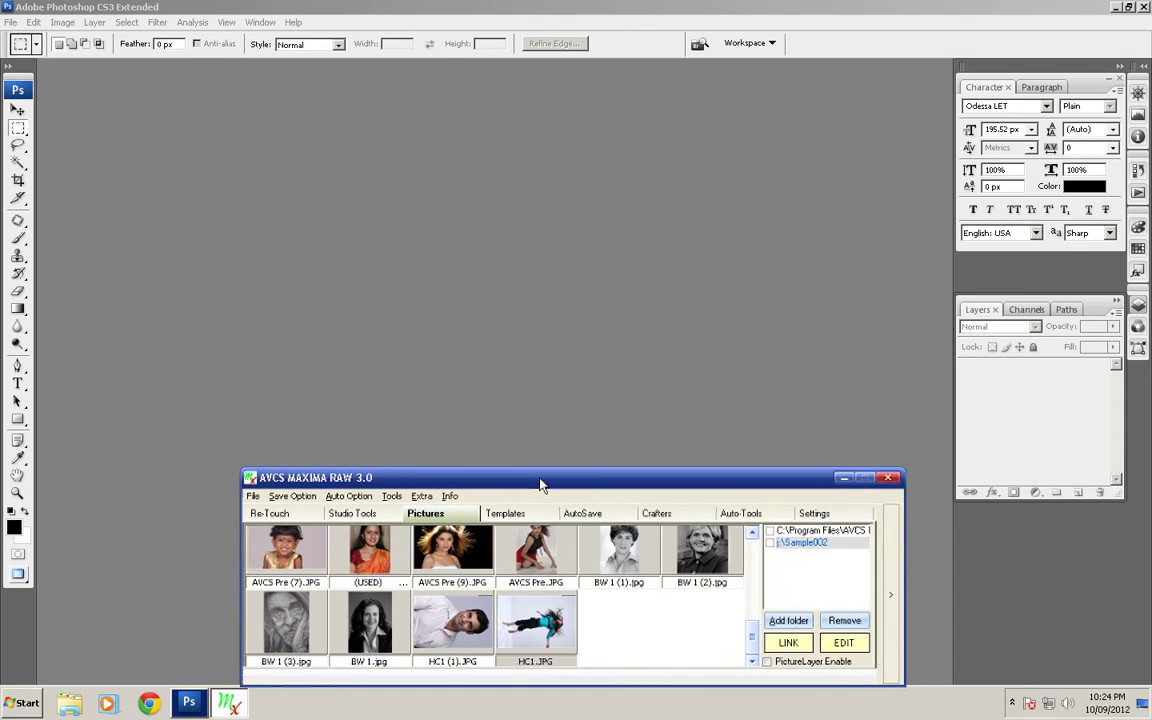
{"action": "left_click", "coordinate": [442, 495]}
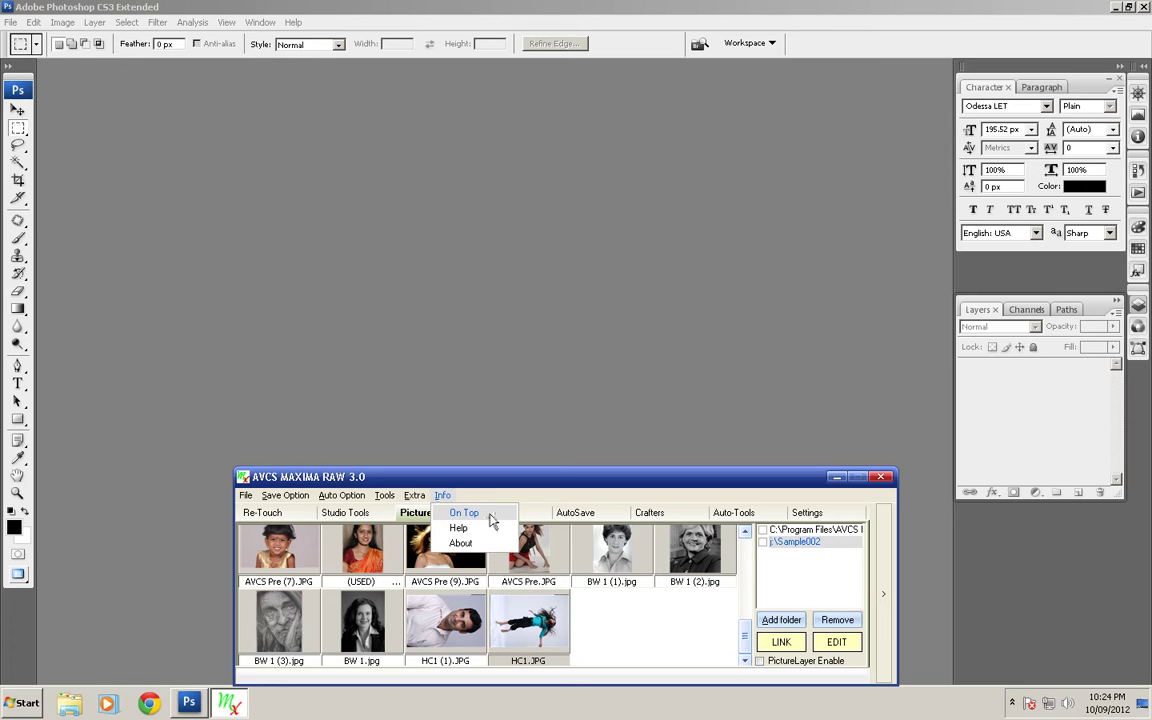
{"action": "left_click", "coordinate": [491, 517]}
{"action": "left_click", "coordinate": [530, 401]}
{"action": "left_click", "coordinate": [442, 495]}
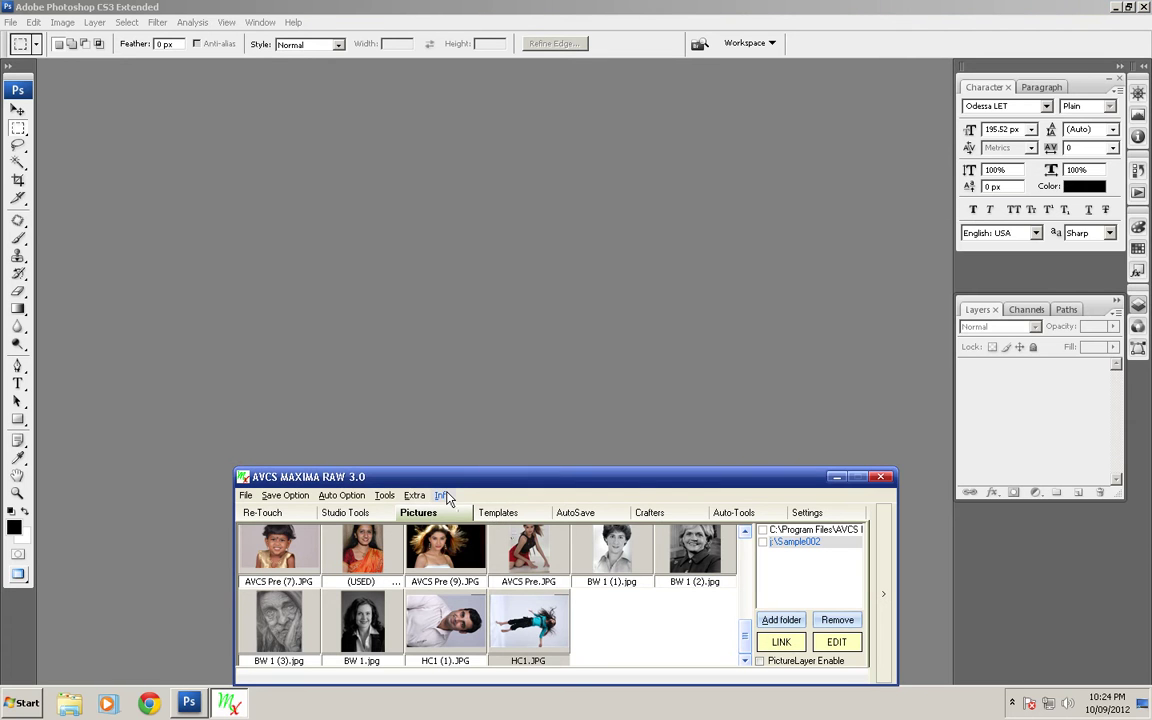
{"action": "left_click", "coordinate": [465, 515]}
{"action": "left_click", "coordinate": [230, 703]}
{"action": "left_click", "coordinate": [230, 703]}
{"action": "left_click", "coordinate": [230, 703]}
{"action": "left_click", "coordinate": [442, 495]}
{"action": "left_click", "coordinate": [460, 517]}
{"action": "left_click", "coordinate": [555, 414]}
{"action": "left_click", "coordinate": [540, 490]}
{"action": "left_click_drag", "start_coordinate": [540, 490], "coordinate": [540, 482]}
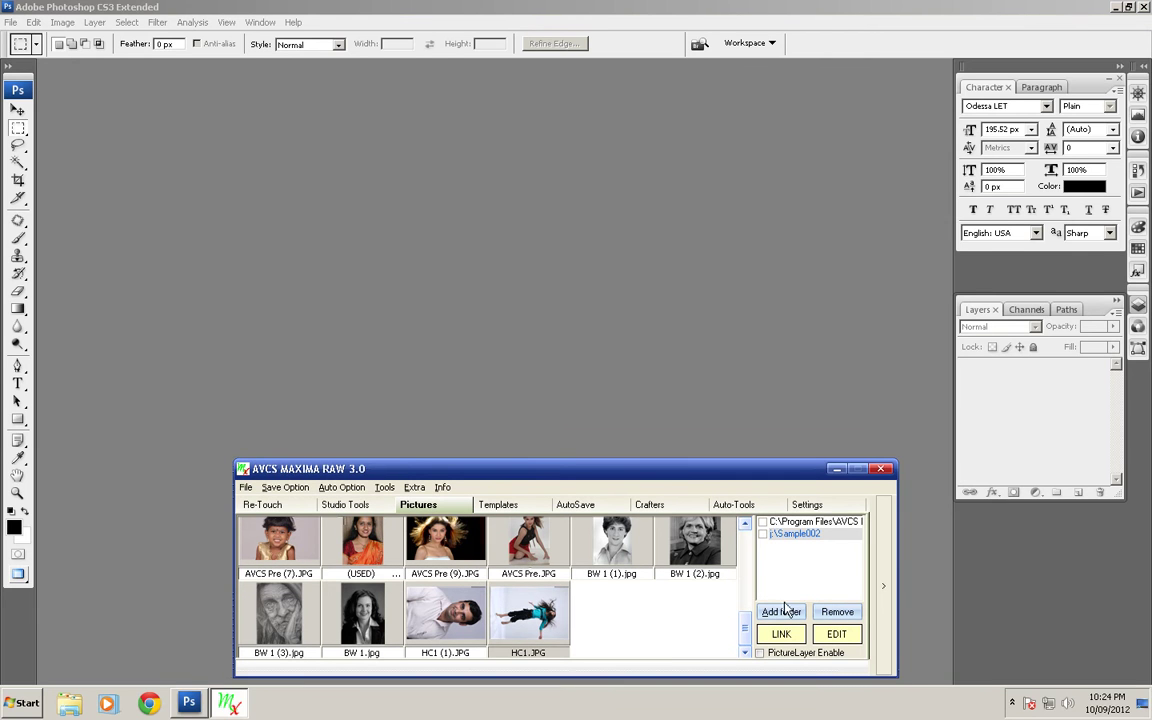
{"action": "left_click", "coordinate": [781, 611]}
Browse the folders on the j: BACKUP drive in the folder picker
{"action": "left_click", "coordinate": [446, 85]}
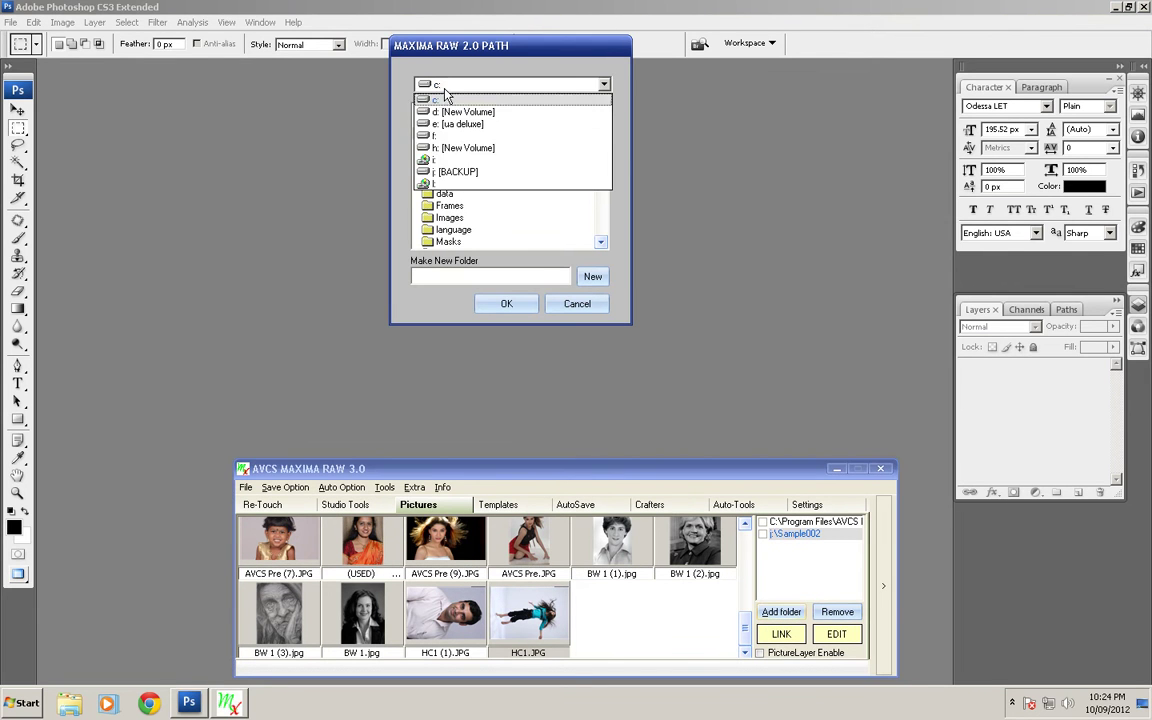
{"action": "left_click", "coordinate": [468, 170]}
{"action": "left_click", "coordinate": [520, 195]}
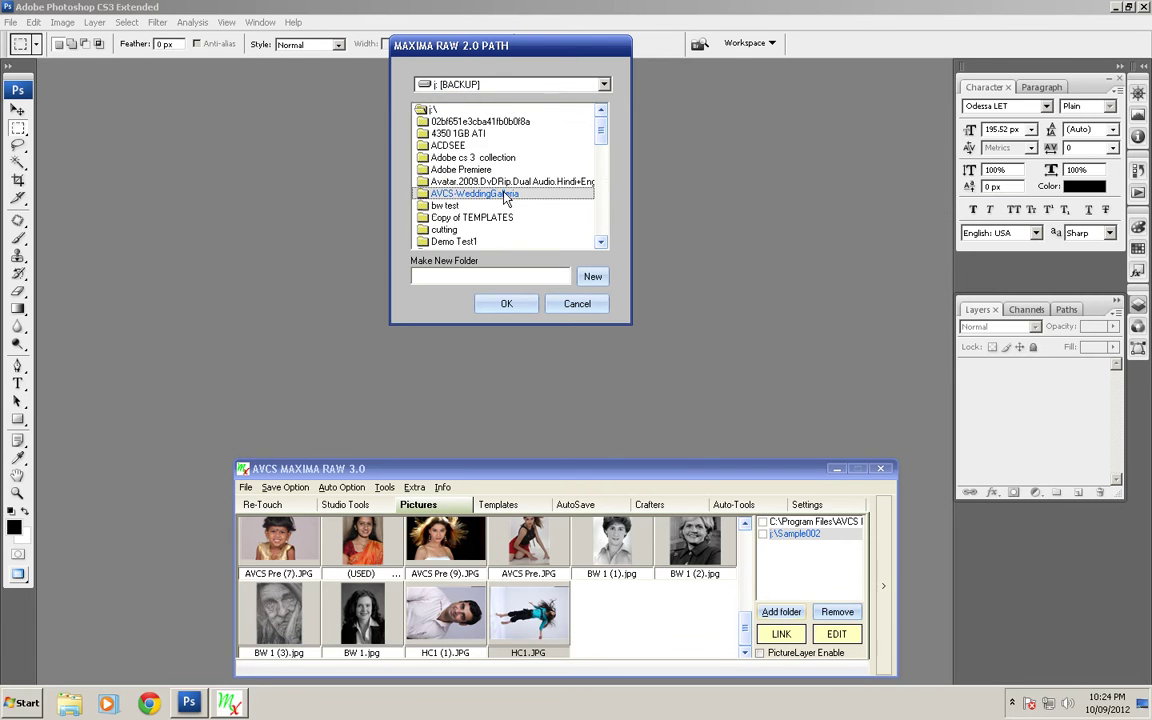
{"action": "scroll", "coordinate": [510, 210], "scroll_direction": "down", "scroll_amount": 5}
{"action": "scroll", "coordinate": [505, 230], "scroll_direction": "down", "scroll_amount": 1}
{"action": "left_click", "coordinate": [478, 233]}
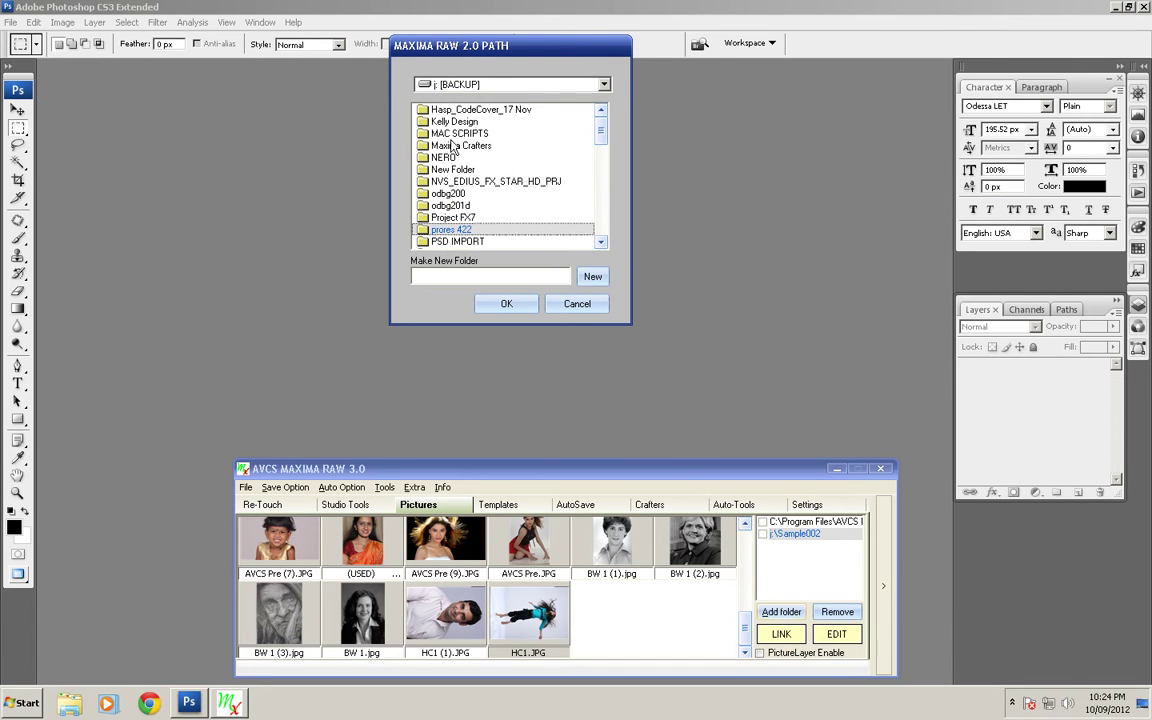
Switch to drive e: and add Portfolio\Day 5\Final as a picture folder
{"action": "left_click", "coordinate": [418, 88]}
{"action": "left_click", "coordinate": [467, 124]}
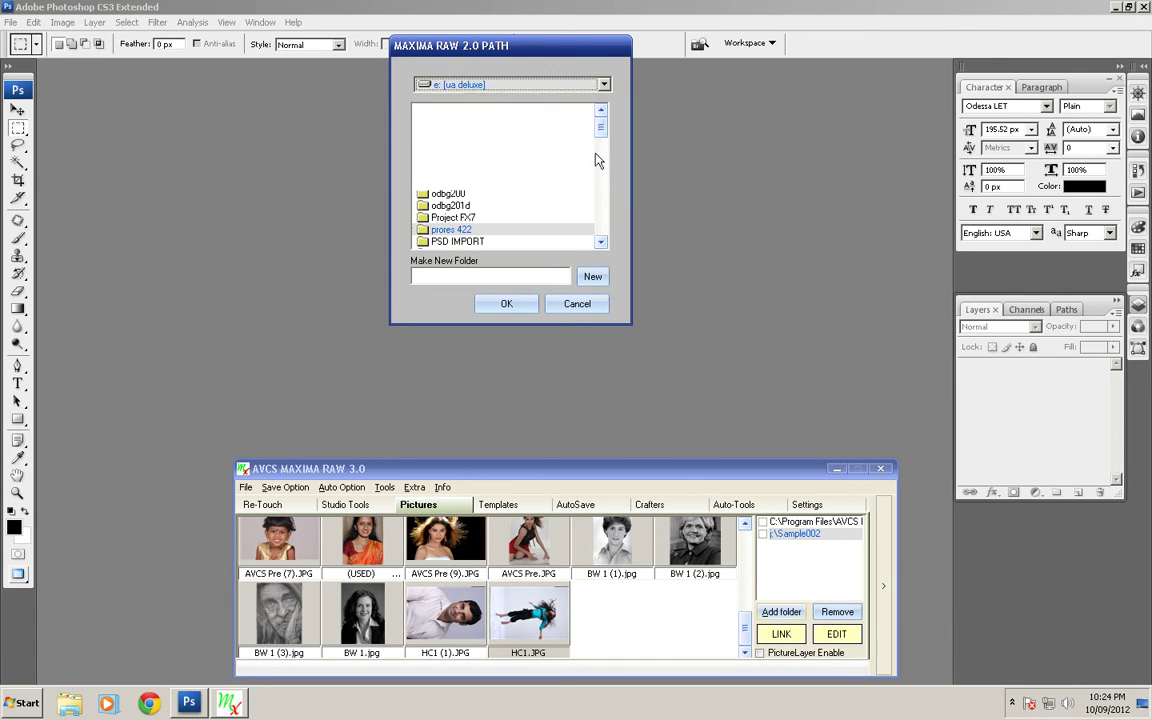
{"action": "left_click_drag", "start_coordinate": [600, 118], "coordinate": [603, 198]}
{"action": "scroll", "coordinate": [500, 180], "scroll_direction": "down", "scroll_amount": 3}
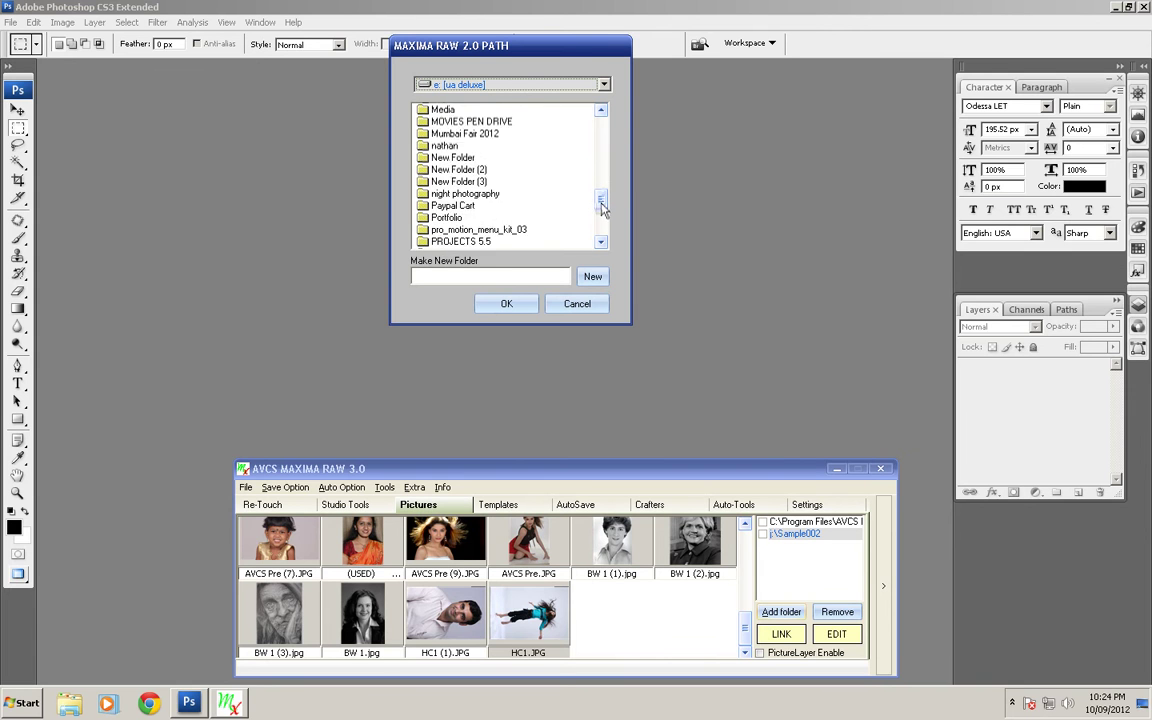
{"action": "double_click", "coordinate": [478, 185]}
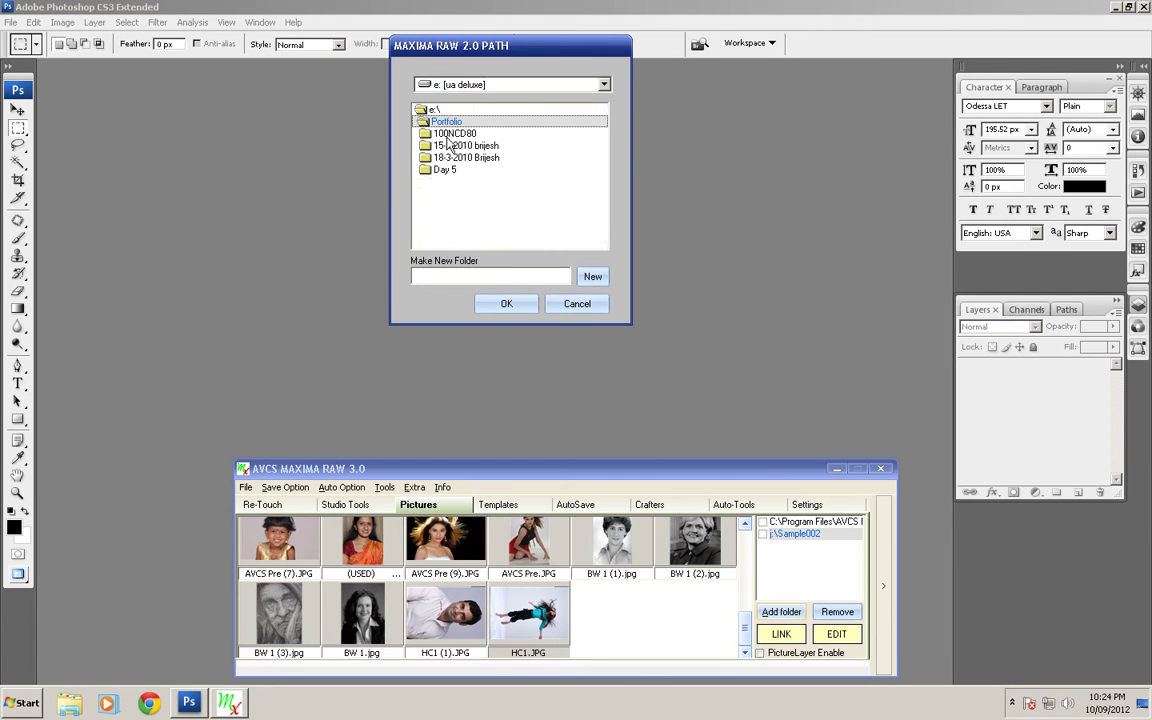
{"action": "left_click", "coordinate": [480, 158]}
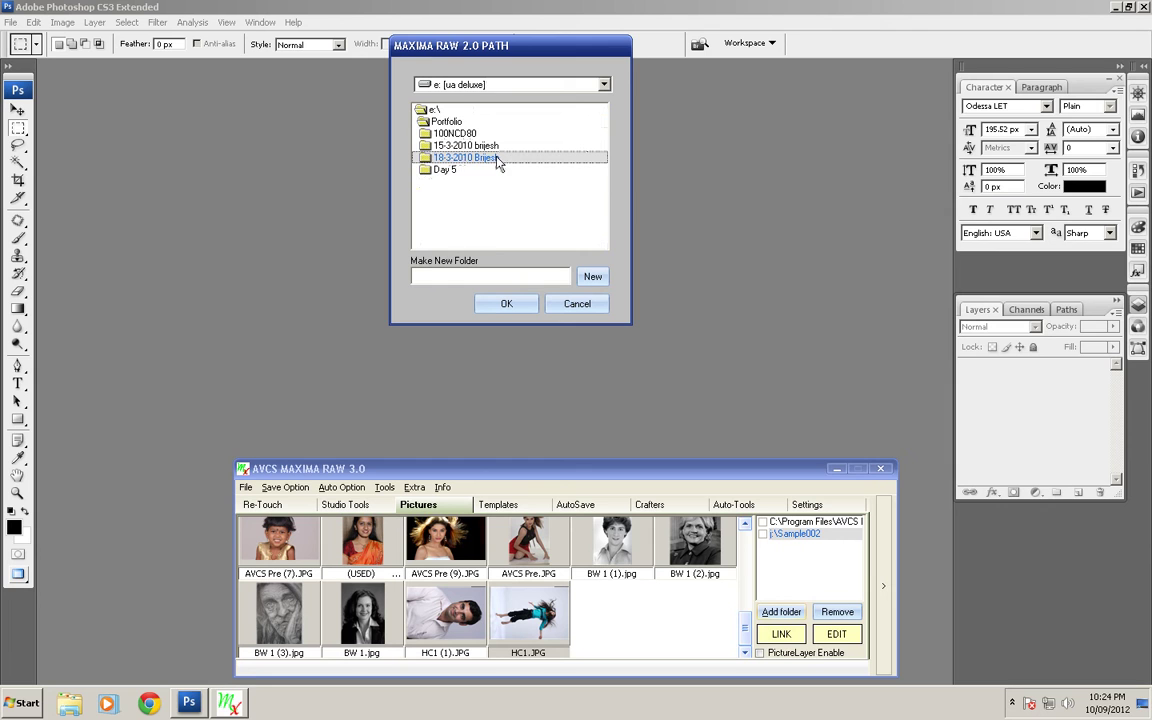
{"action": "double_click", "coordinate": [444, 169]}
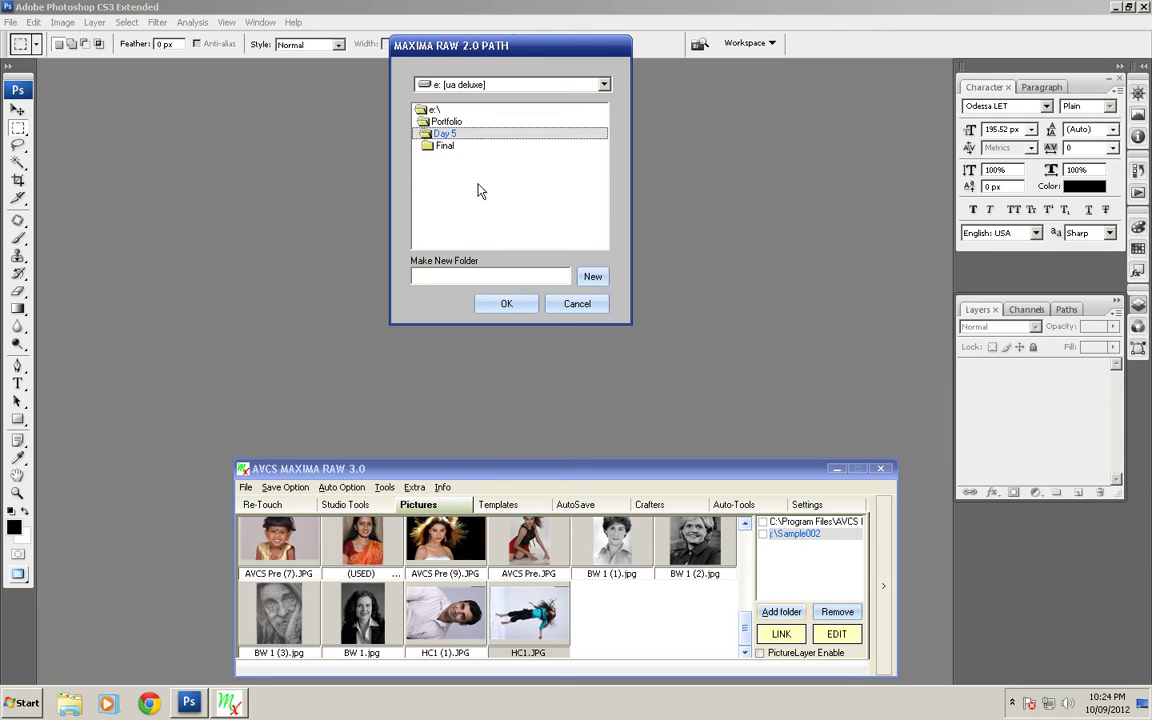
{"action": "left_click", "coordinate": [445, 146]}
{"action": "left_click", "coordinate": [506, 303]}
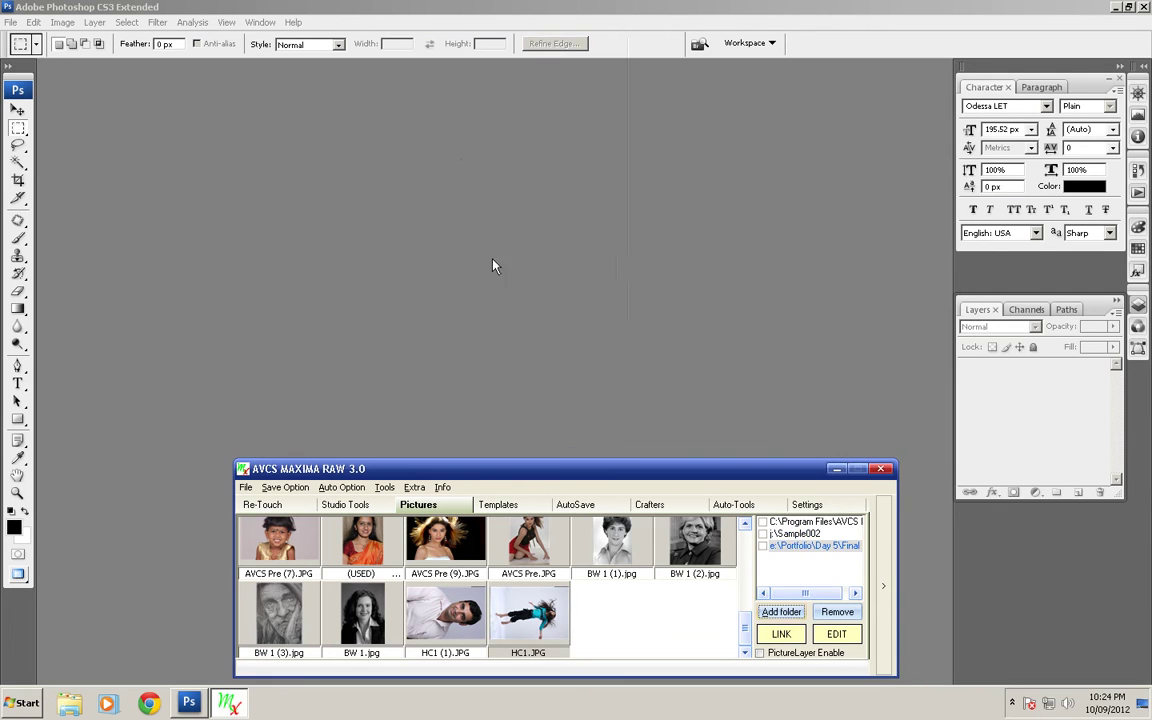
Compare thumbnails of Day 5\Final, Sample002 and the built-in sample folder, ending on Day 5\Final
{"action": "left_click", "coordinate": [763, 547]}
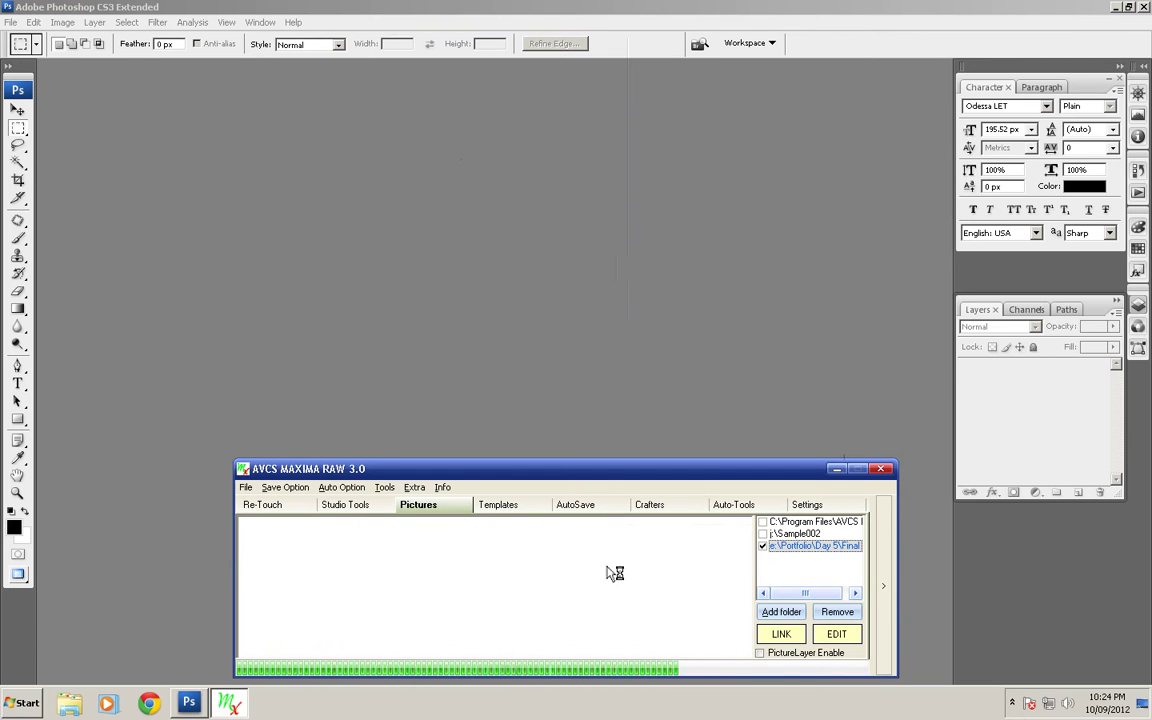
{"action": "left_click_drag", "start_coordinate": [746, 628], "coordinate": [750, 568]}
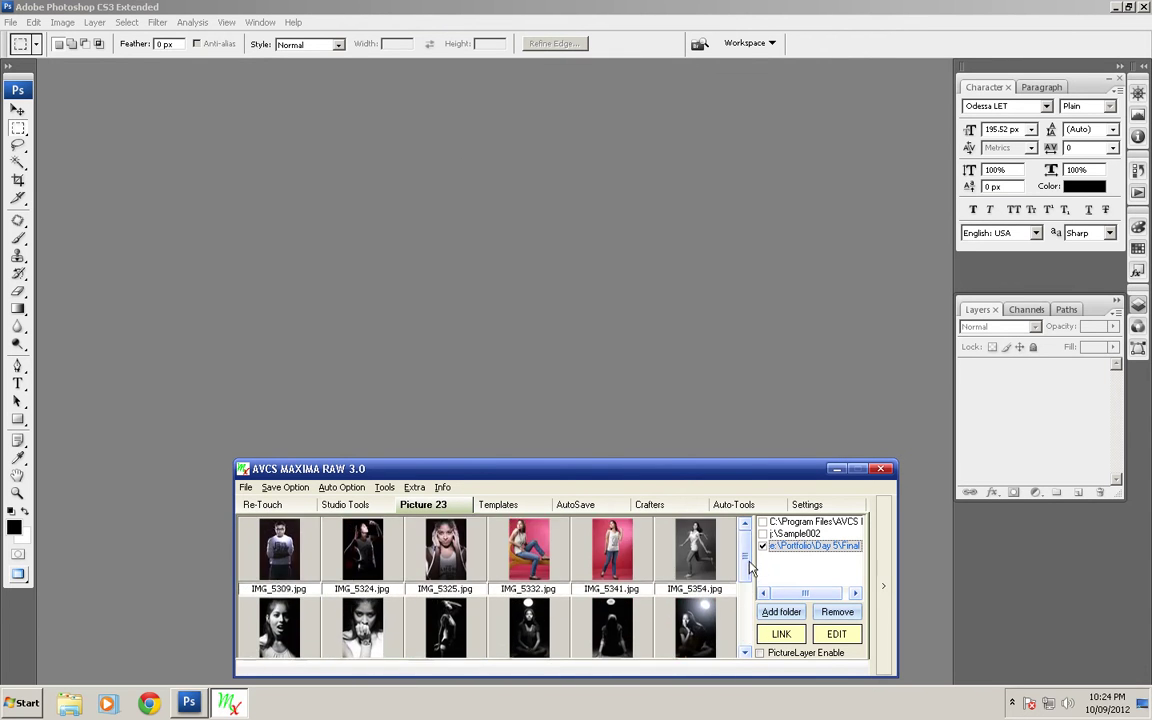
{"action": "left_click", "coordinate": [763, 534]}
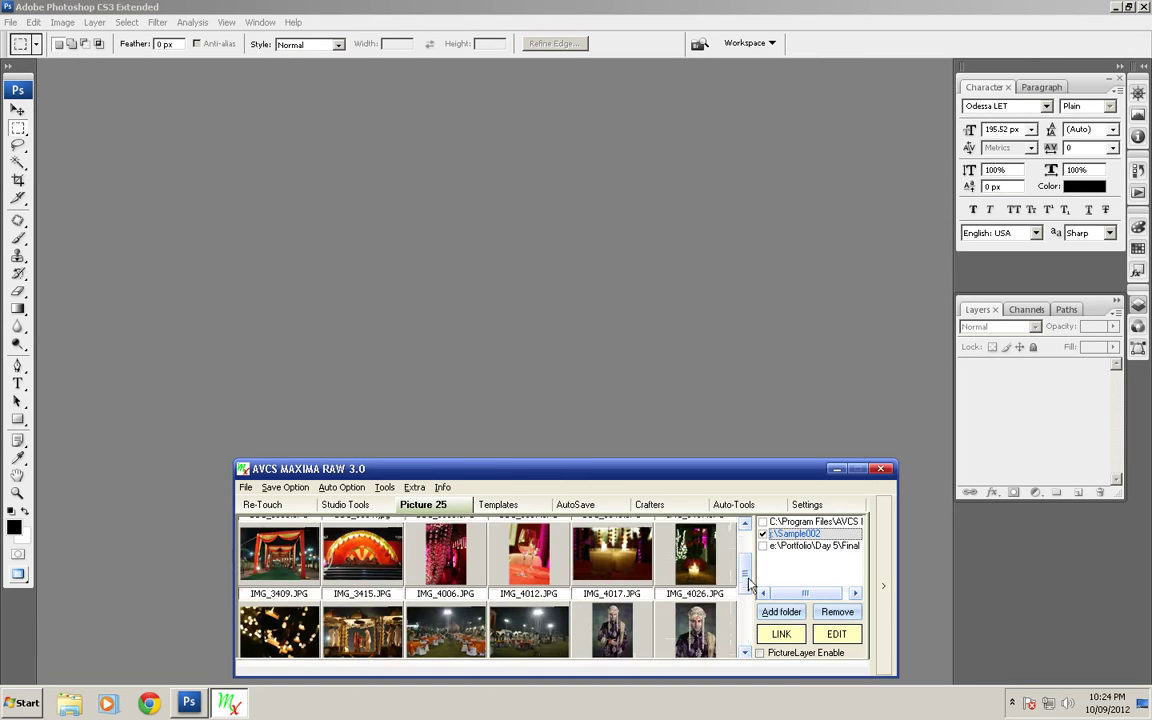
{"action": "key", "text": "Up"}
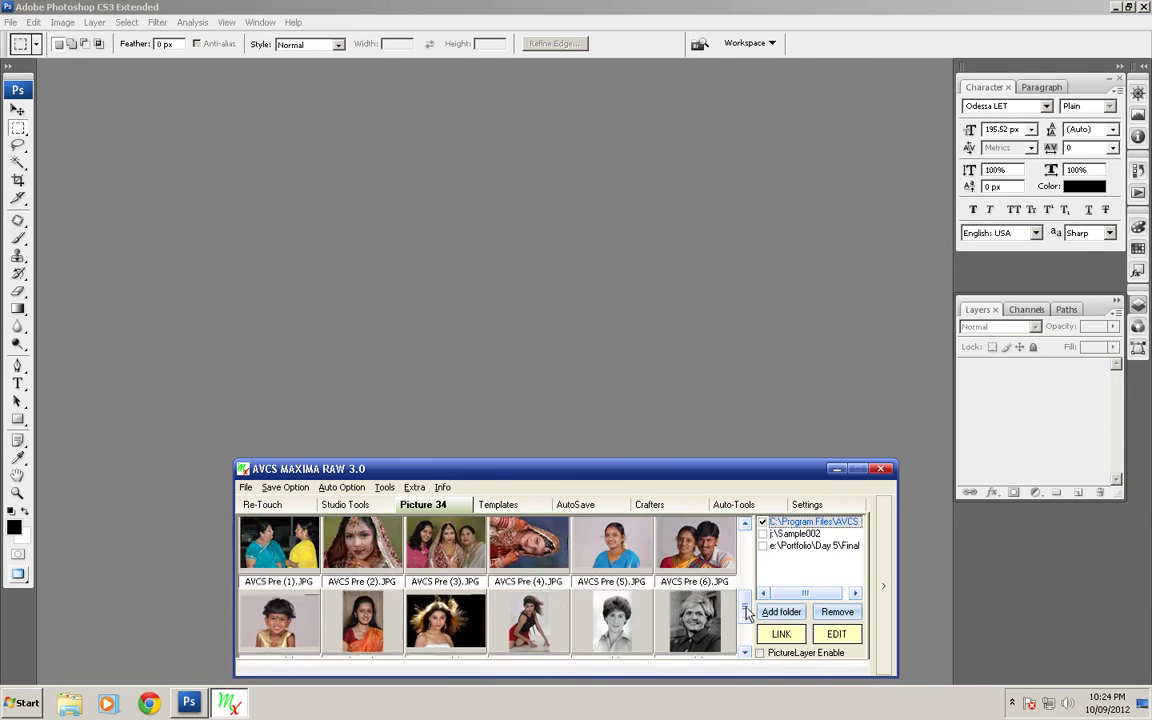
{"action": "key", "text": "Down"}
{"action": "left_click", "coordinate": [763, 547]}
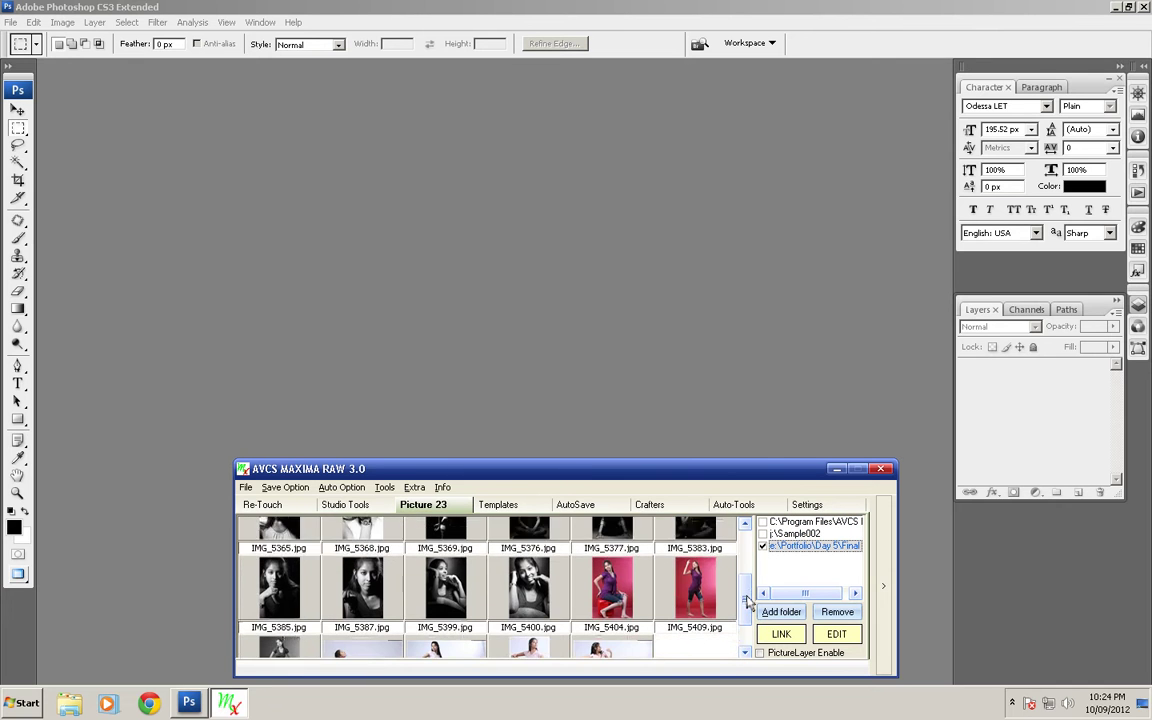
{"action": "left_click_drag", "start_coordinate": [750, 605], "coordinate": [750, 548]}
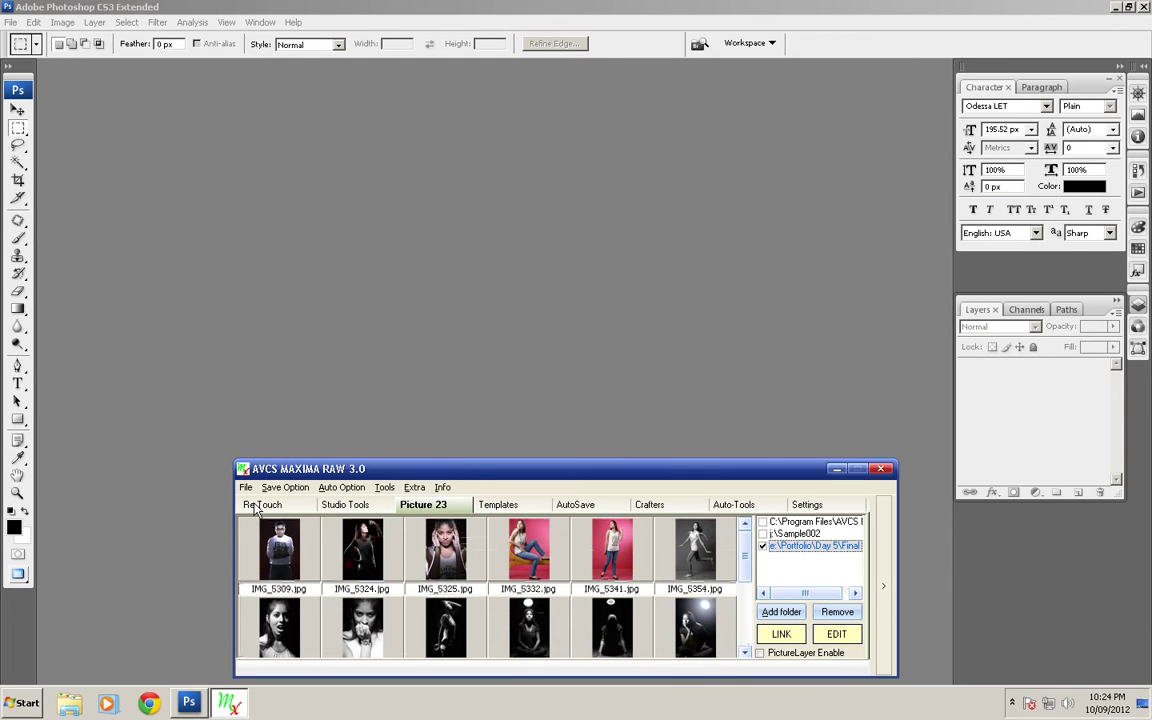
{"action": "left_click", "coordinate": [258, 505]}
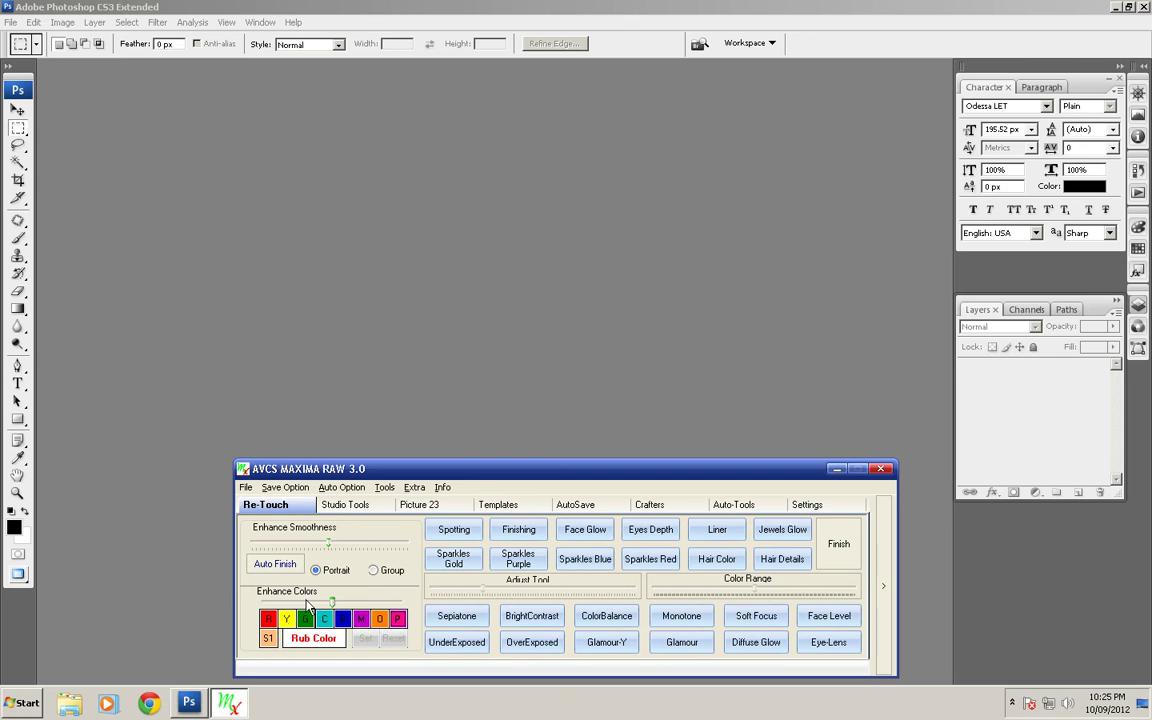
Show the studio tool effect presets with tone-variant bridal portrait previews
{"action": "left_click", "coordinate": [347, 505]}
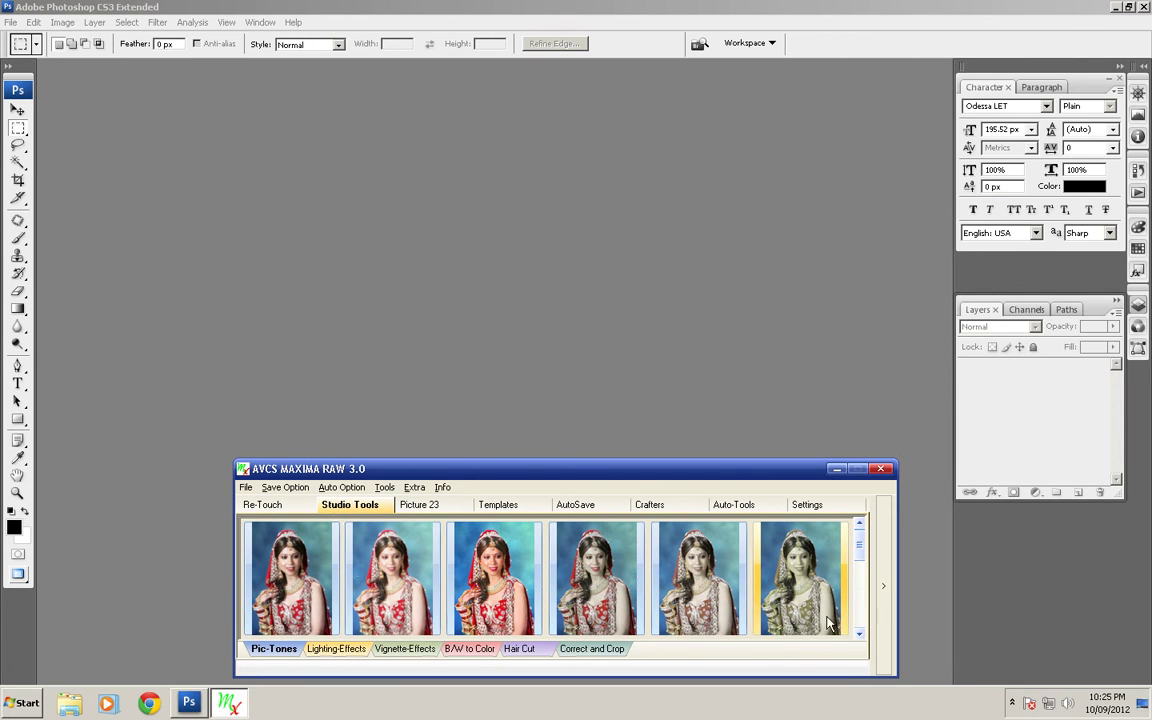
Browse the lighting and vignette effect previews in the Re-Touch tools
{"action": "left_click", "coordinate": [859, 634]}
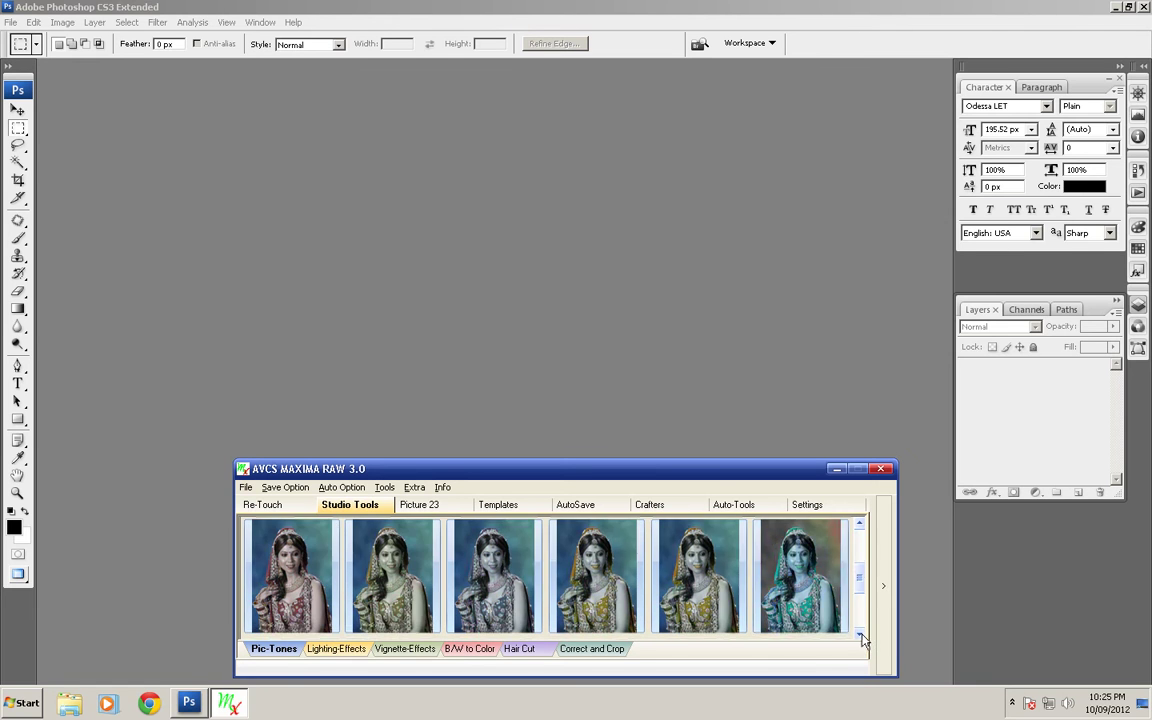
{"action": "left_click", "coordinate": [322, 649]}
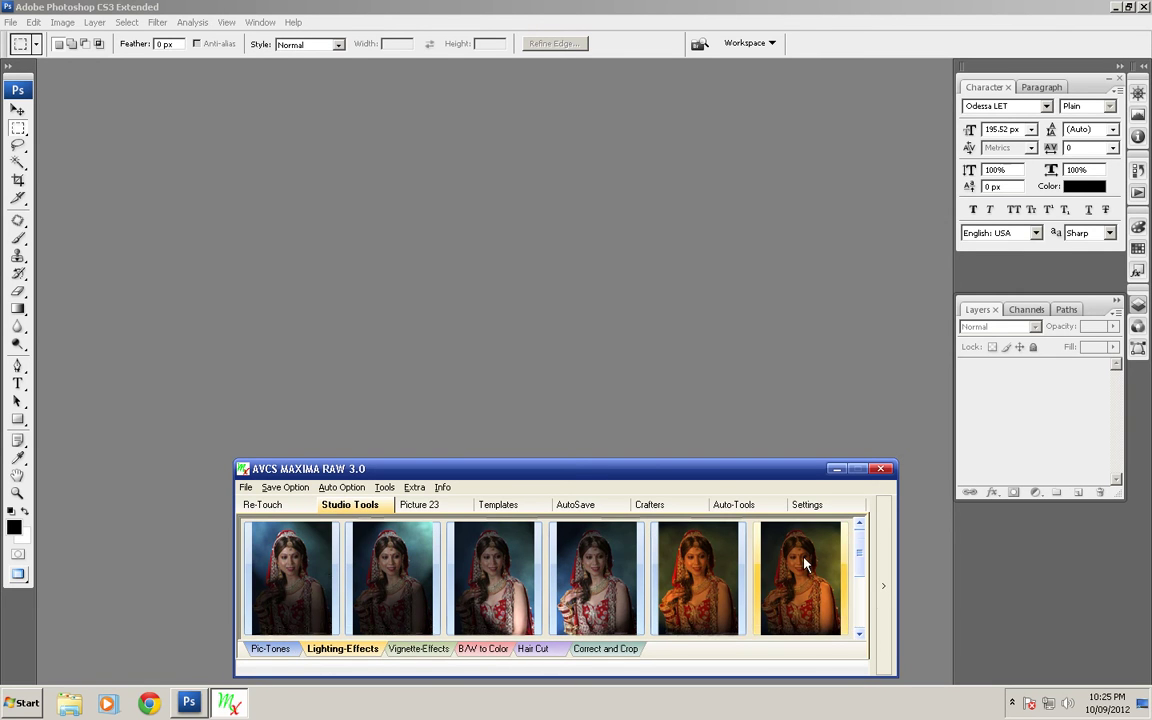
{"action": "left_click", "coordinate": [859, 634]}
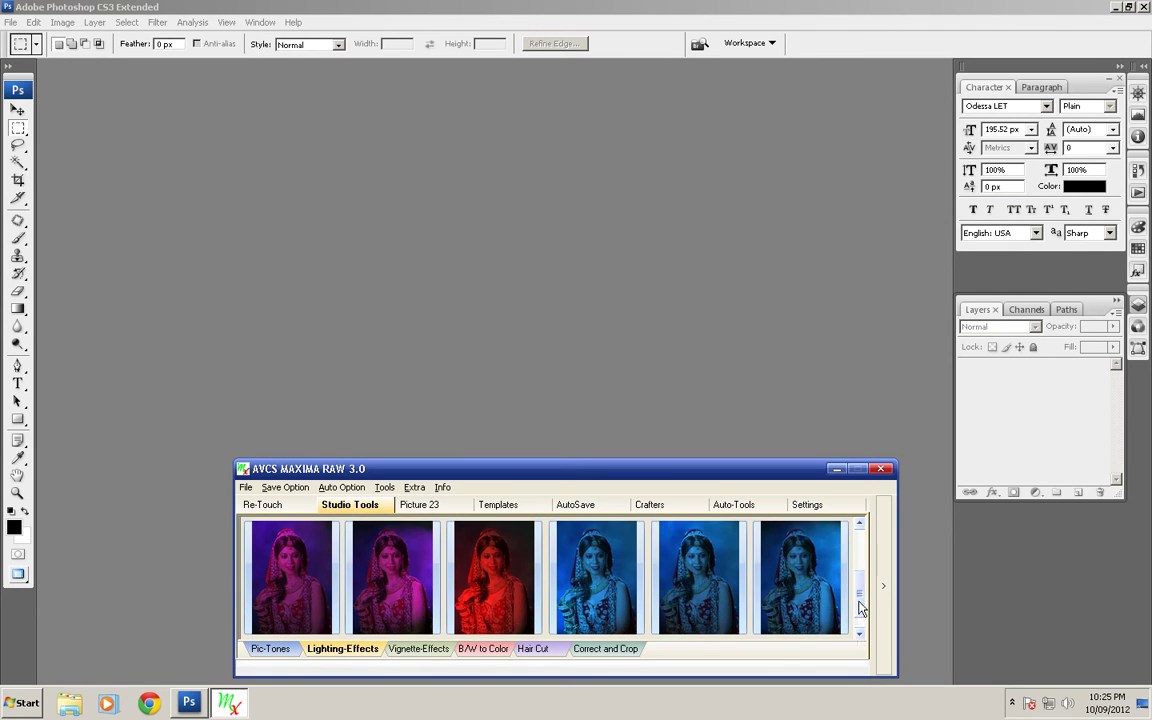
{"action": "left_click_drag", "start_coordinate": [859, 607], "coordinate": [860, 568]}
{"action": "left_click", "coordinate": [425, 649]}
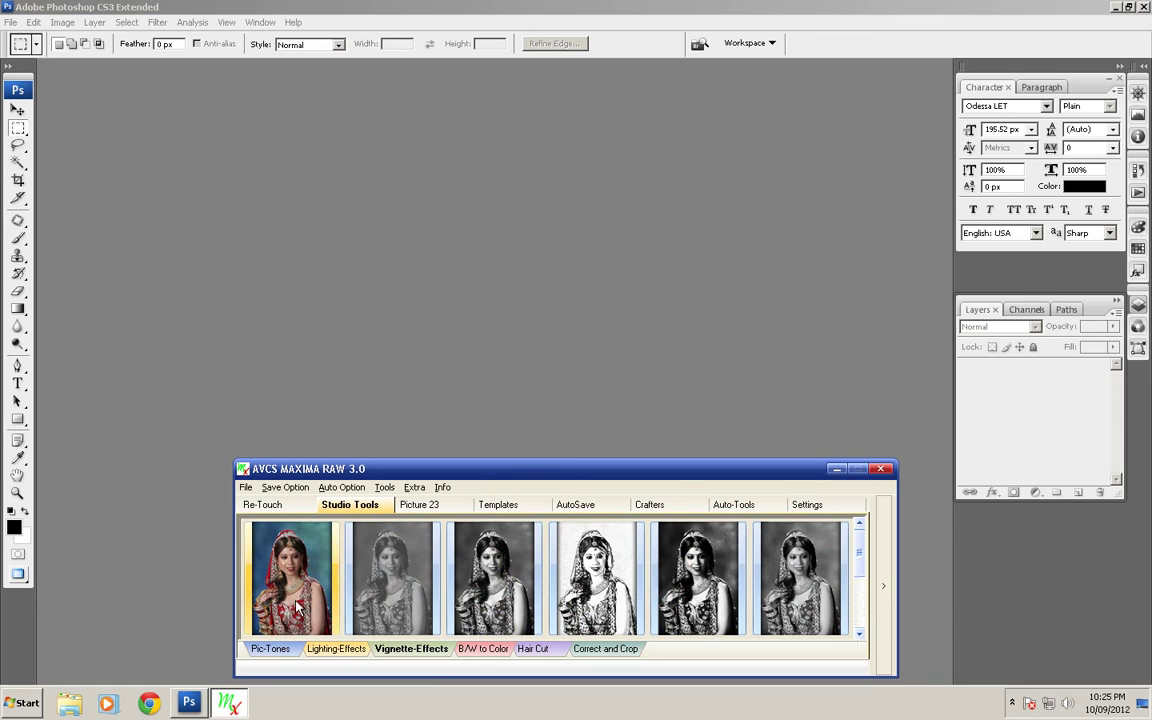
{"action": "left_click", "coordinate": [860, 635]}
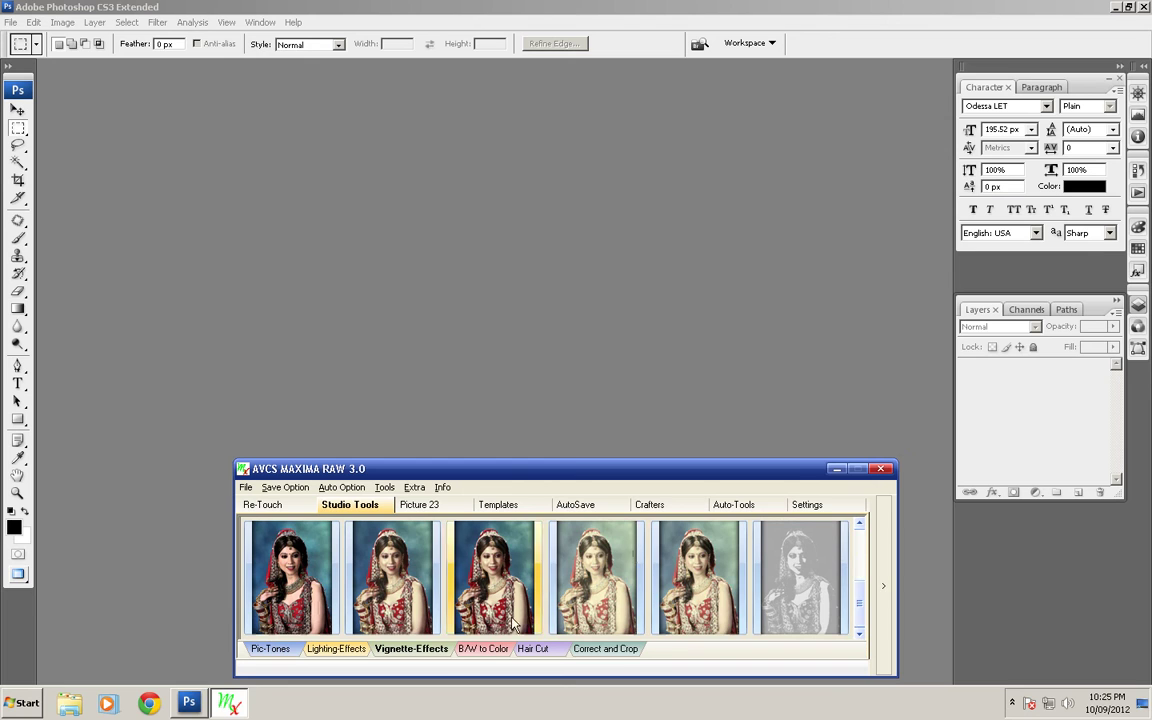
Open B/W to Color, then Hair Cut, and scroll down through the background textures
{"action": "left_click", "coordinate": [483, 648]}
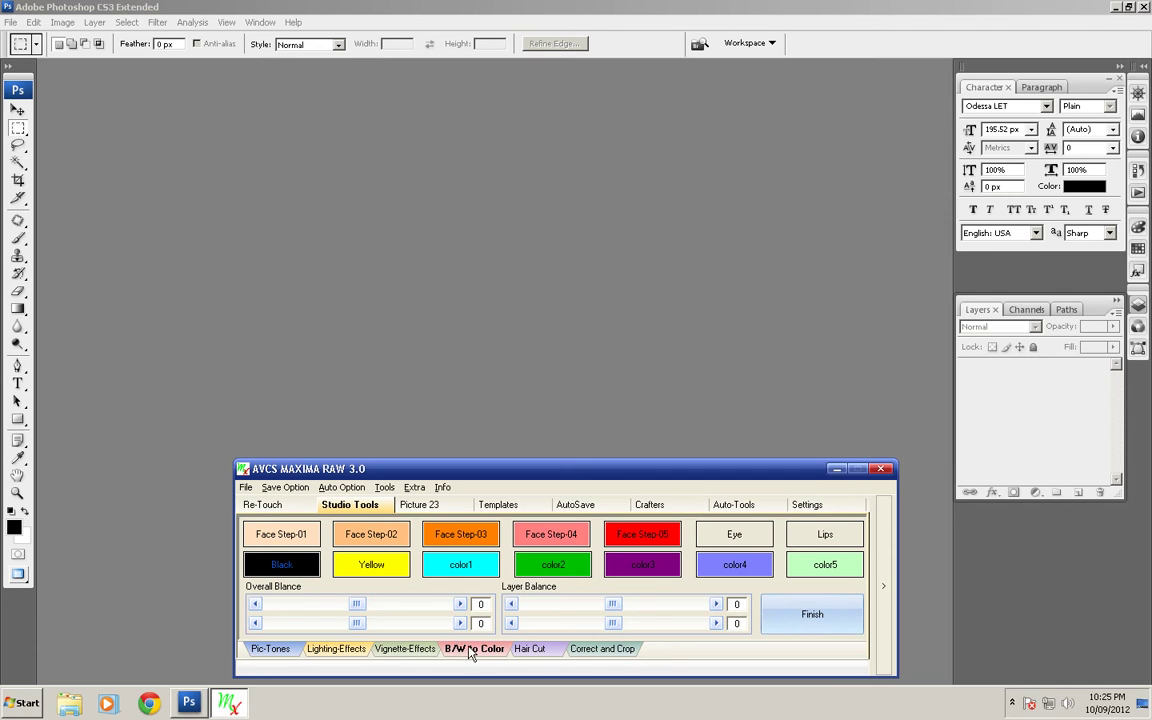
{"action": "left_click", "coordinate": [530, 649]}
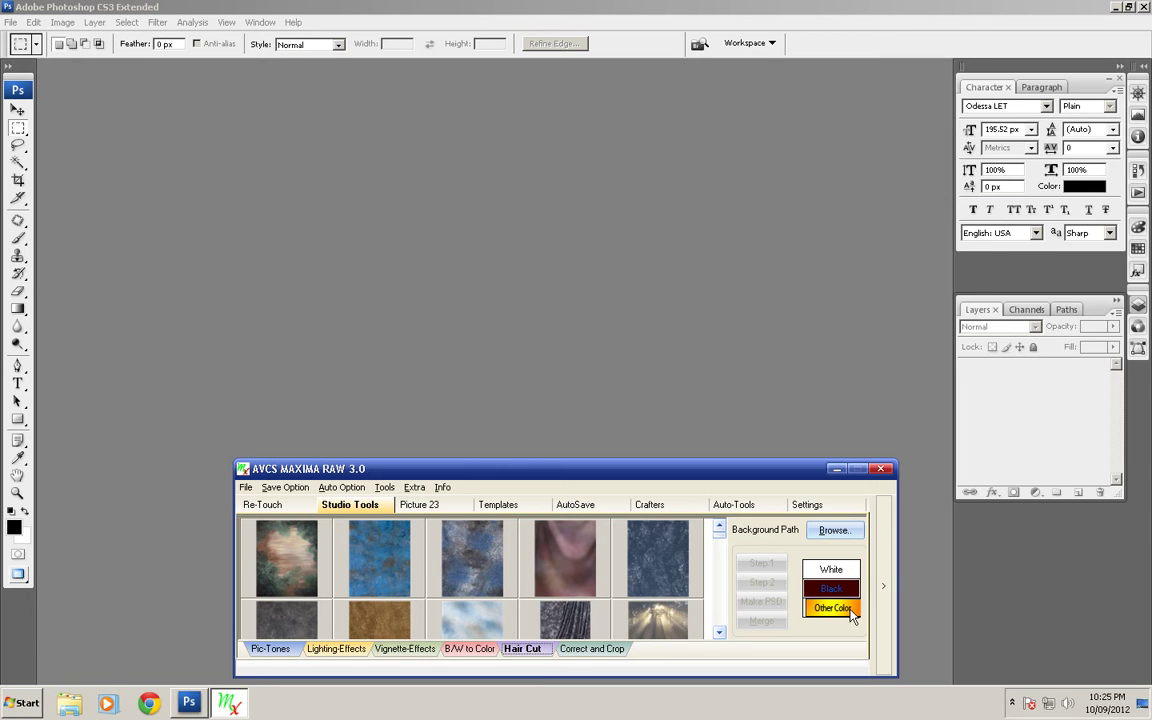
{"action": "left_click", "coordinate": [719, 633]}
{"action": "left_click", "coordinate": [719, 633]}
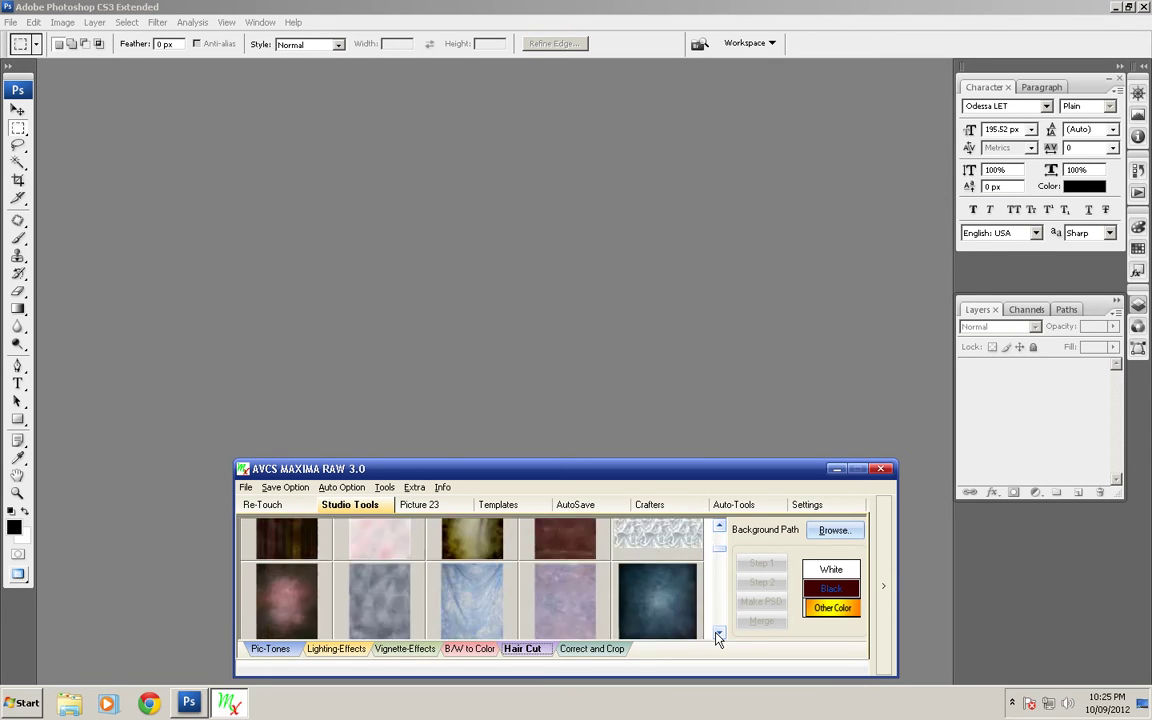
{"action": "left_click", "coordinate": [718, 634]}
{"action": "left_click", "coordinate": [718, 634]}
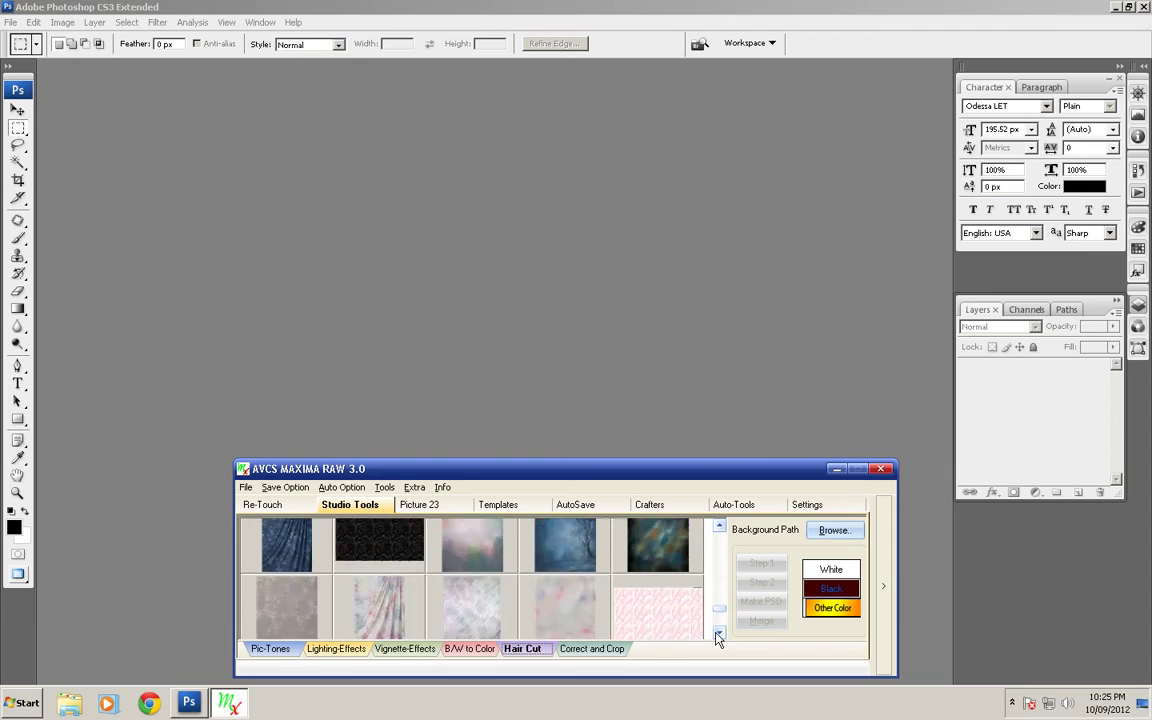
Set the background folder to Maxima Crafters\Cuttingback and show the Correct and Crop tools
{"action": "left_click", "coordinate": [830, 537]}
{"action": "double_click", "coordinate": [451, 123]}
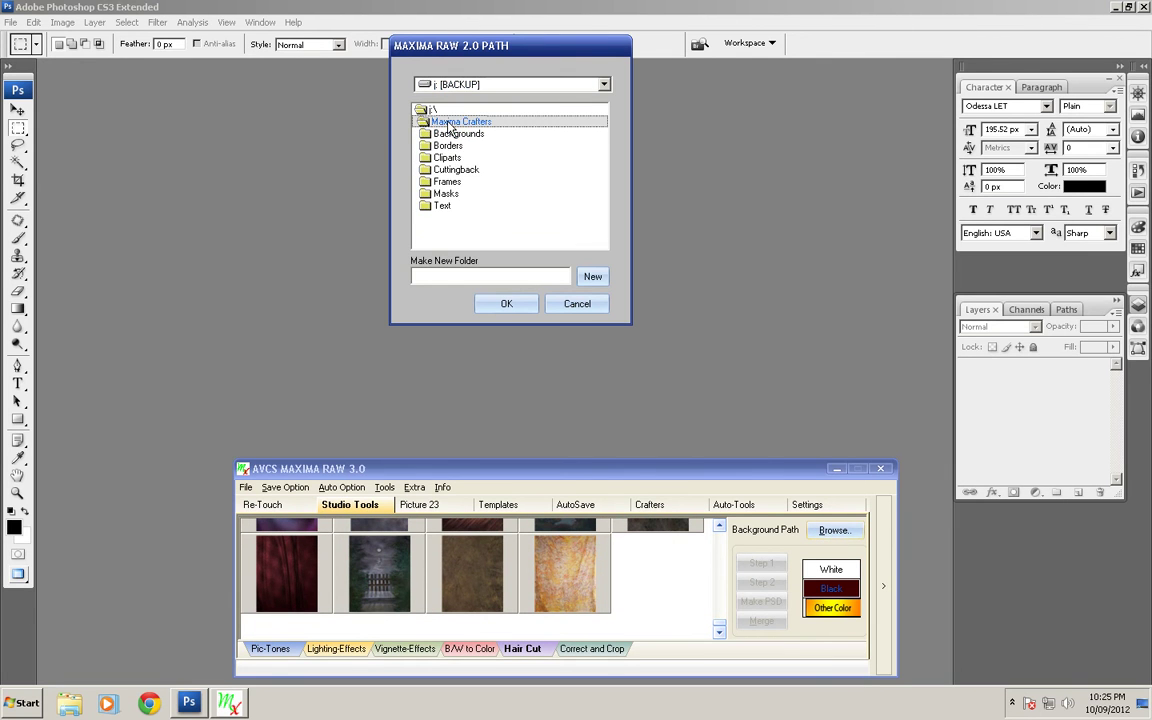
{"action": "double_click", "coordinate": [451, 171]}
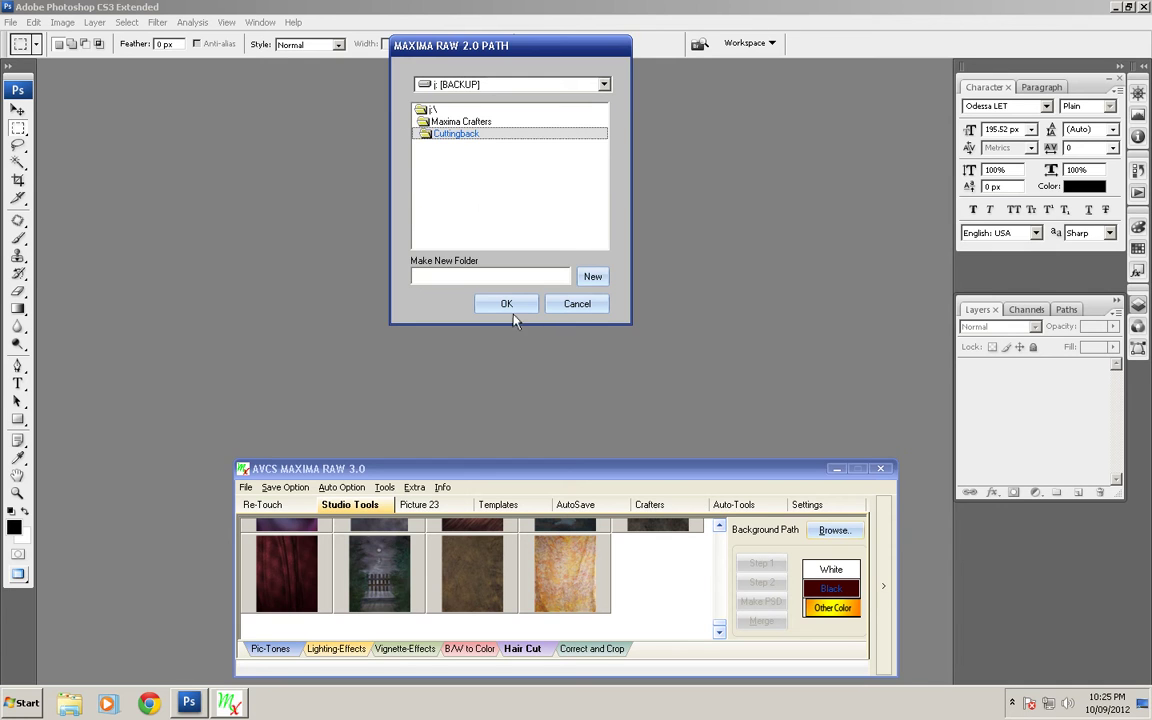
{"action": "left_click", "coordinate": [508, 306]}
{"action": "left_click", "coordinate": [592, 648]}
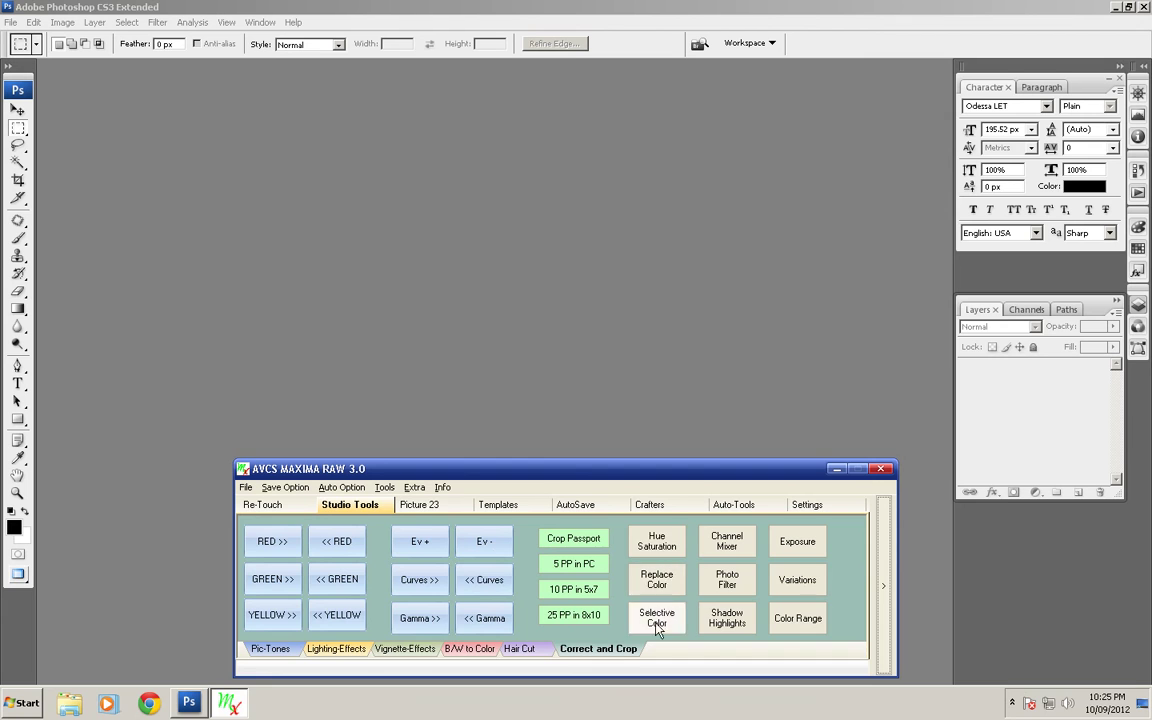
Load the AVCS-WS.10-18x12 template set (50 templates) and view the five autosaved designs
{"action": "left_click", "coordinate": [450, 508]}
{"action": "left_click", "coordinate": [502, 508]}
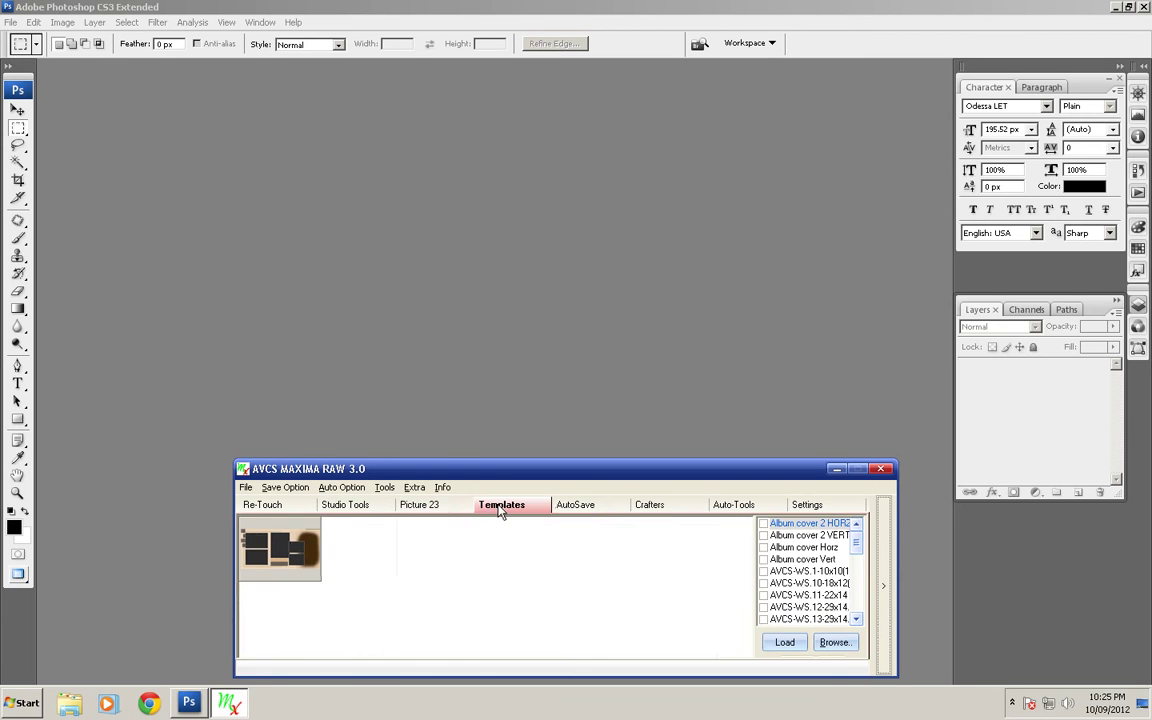
{"action": "left_click", "coordinate": [790, 583]}
{"action": "left_click", "coordinate": [784, 642]}
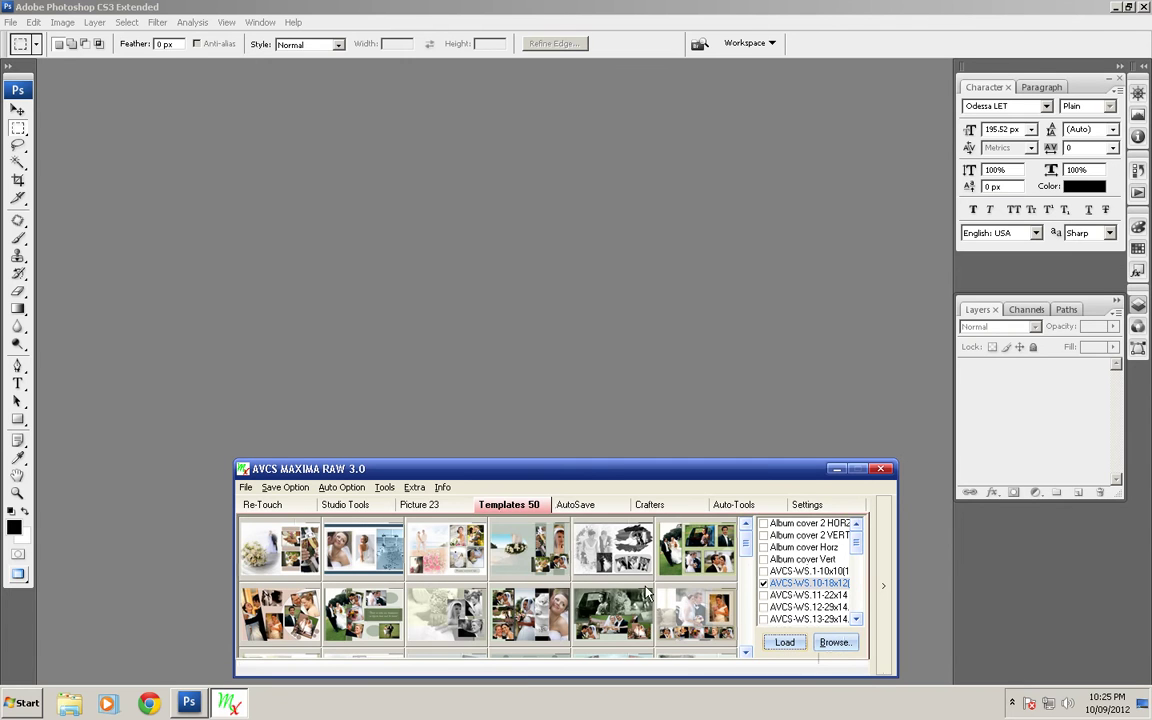
{"action": "left_click", "coordinate": [585, 508]}
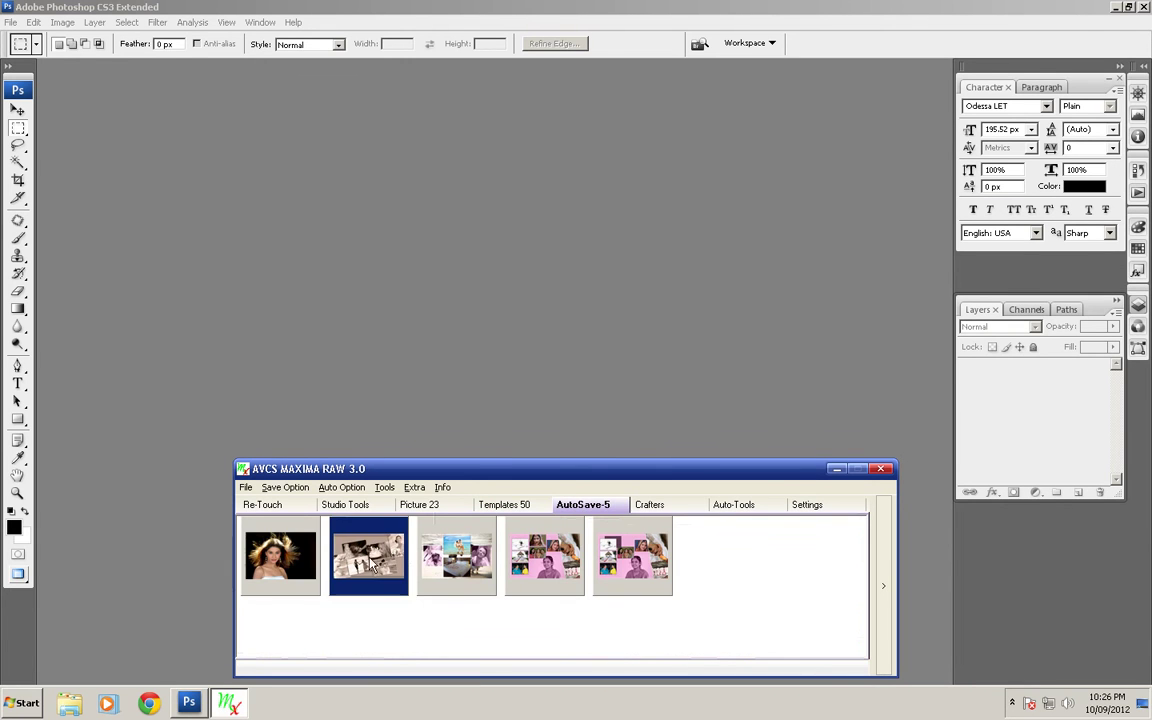
Tour the Crafters sub-tabs—Strokes, Frames, Background, Clip-Arts, Text Styles, Mask Glow—then show Auto-Tools
{"action": "left_click", "coordinate": [650, 505]}
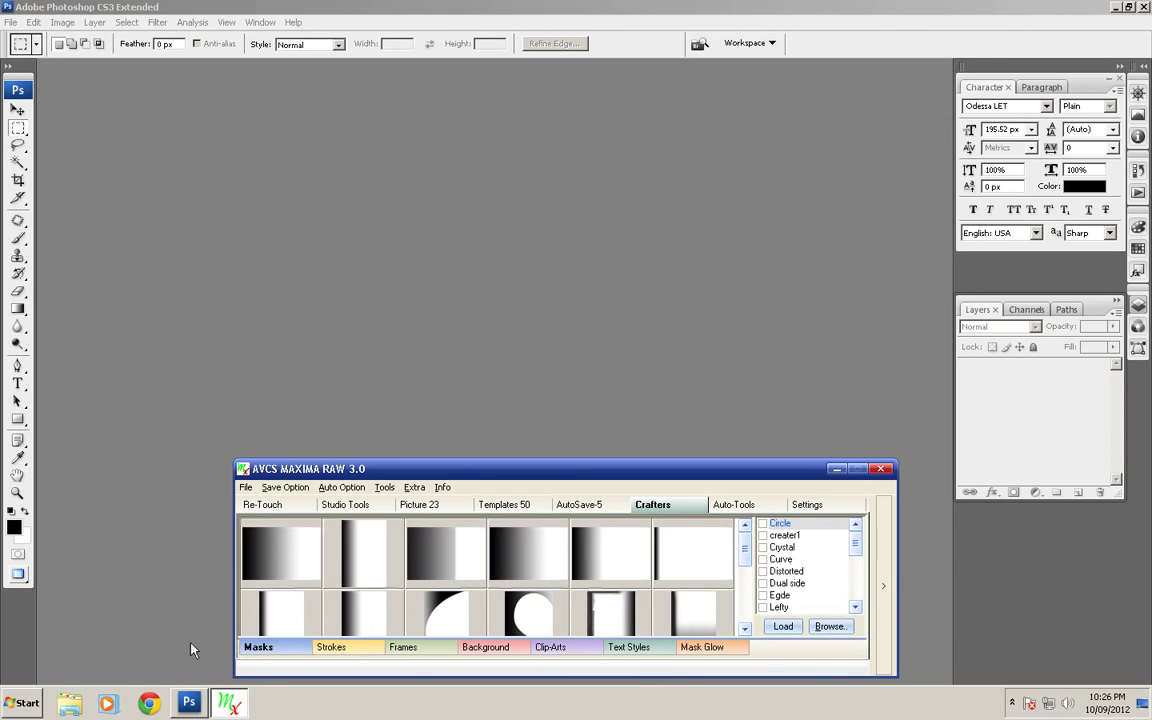
{"action": "left_click", "coordinate": [340, 648]}
{"action": "left_click", "coordinate": [403, 648]}
{"action": "left_click", "coordinate": [485, 648]}
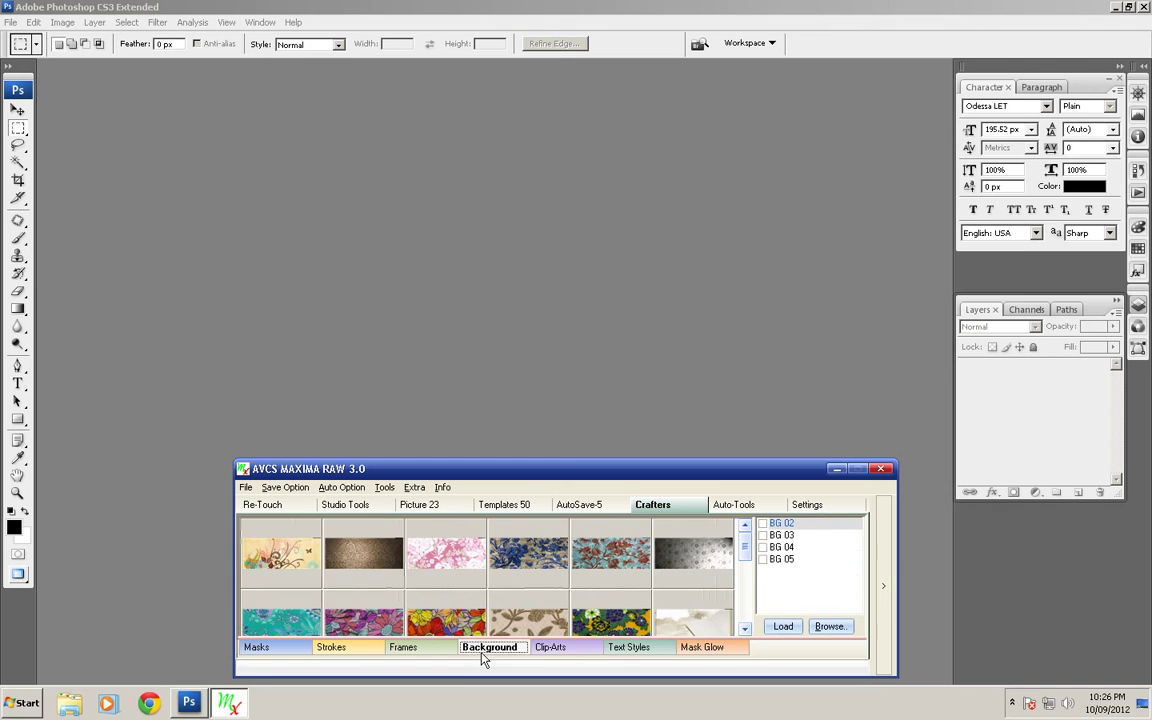
{"action": "left_click", "coordinate": [553, 648]}
{"action": "left_click", "coordinate": [638, 648]}
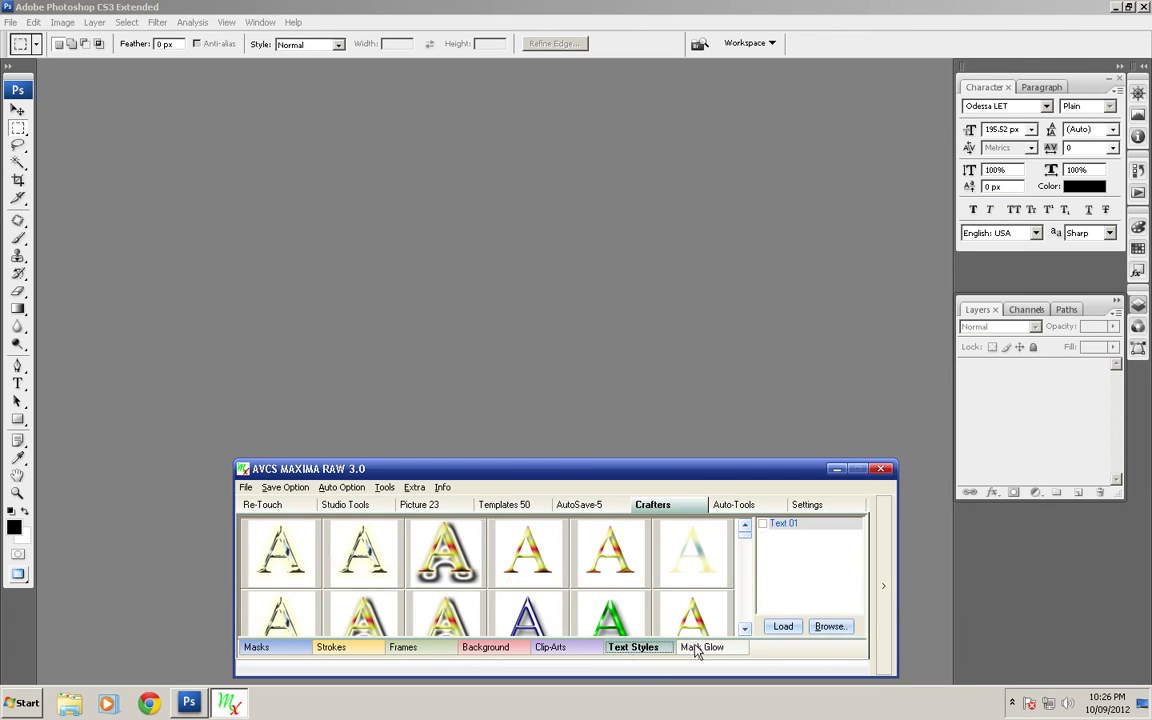
{"action": "left_click", "coordinate": [702, 648]}
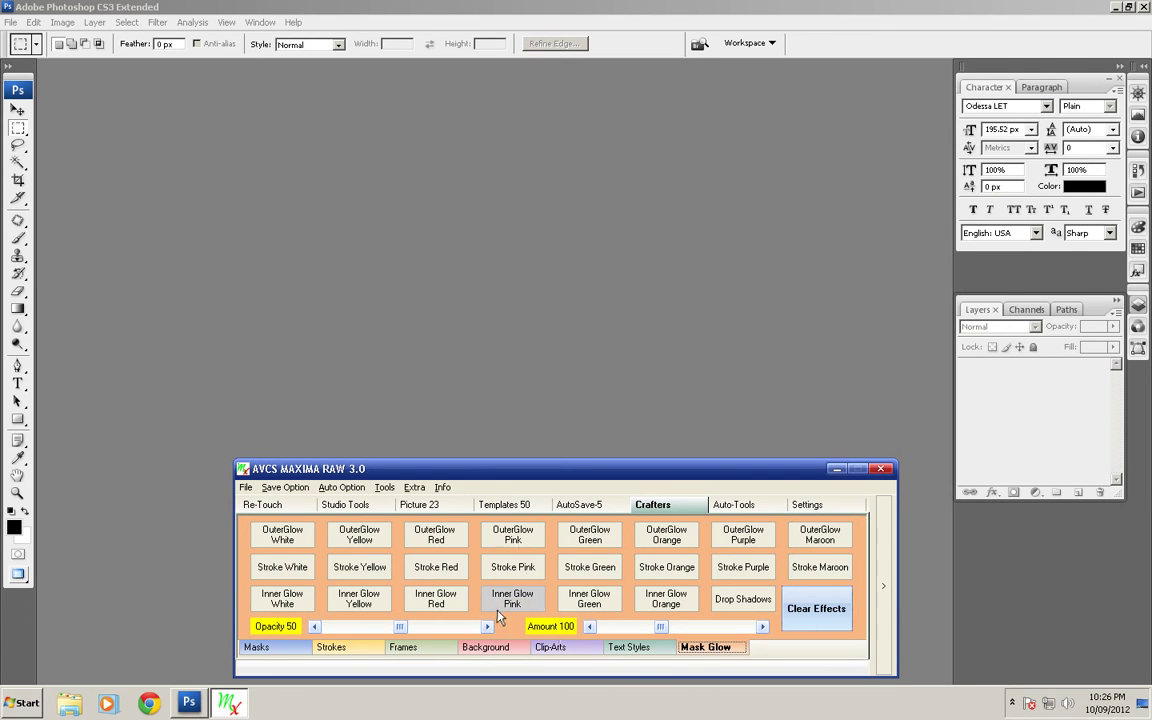
{"action": "left_click", "coordinate": [738, 505]}
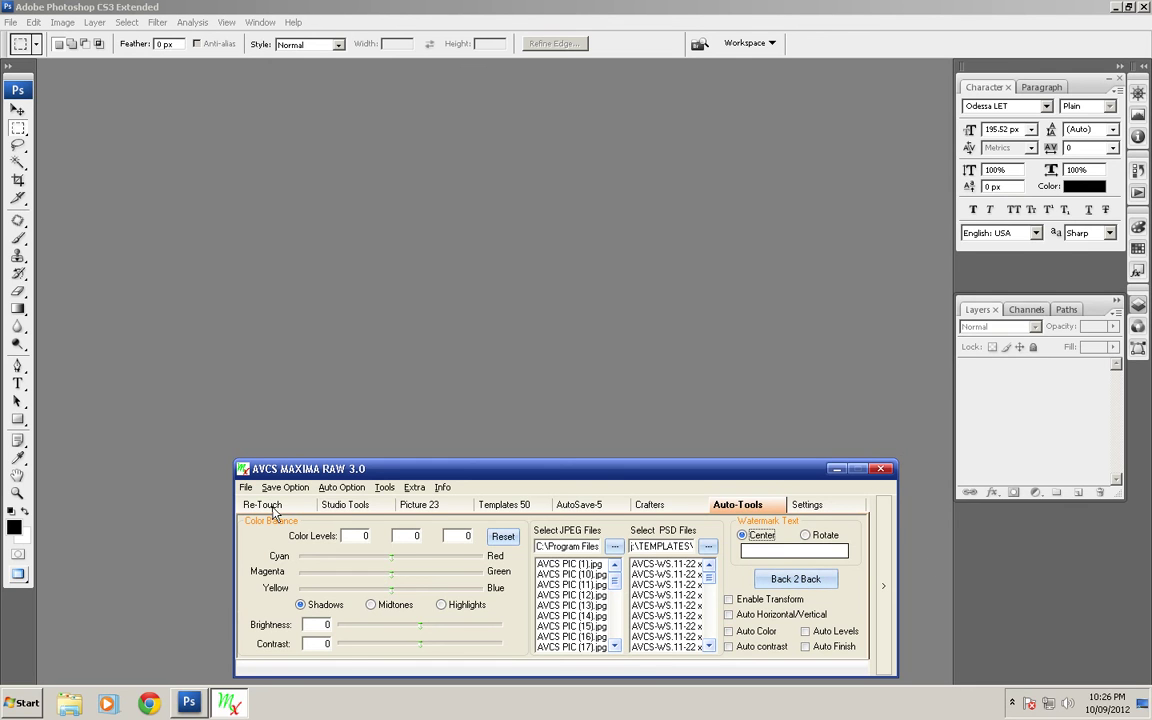
Inspect album height, resolution, PSD import, crafters and autosave path settings, then the File menu
{"action": "left_click", "coordinate": [836, 508]}
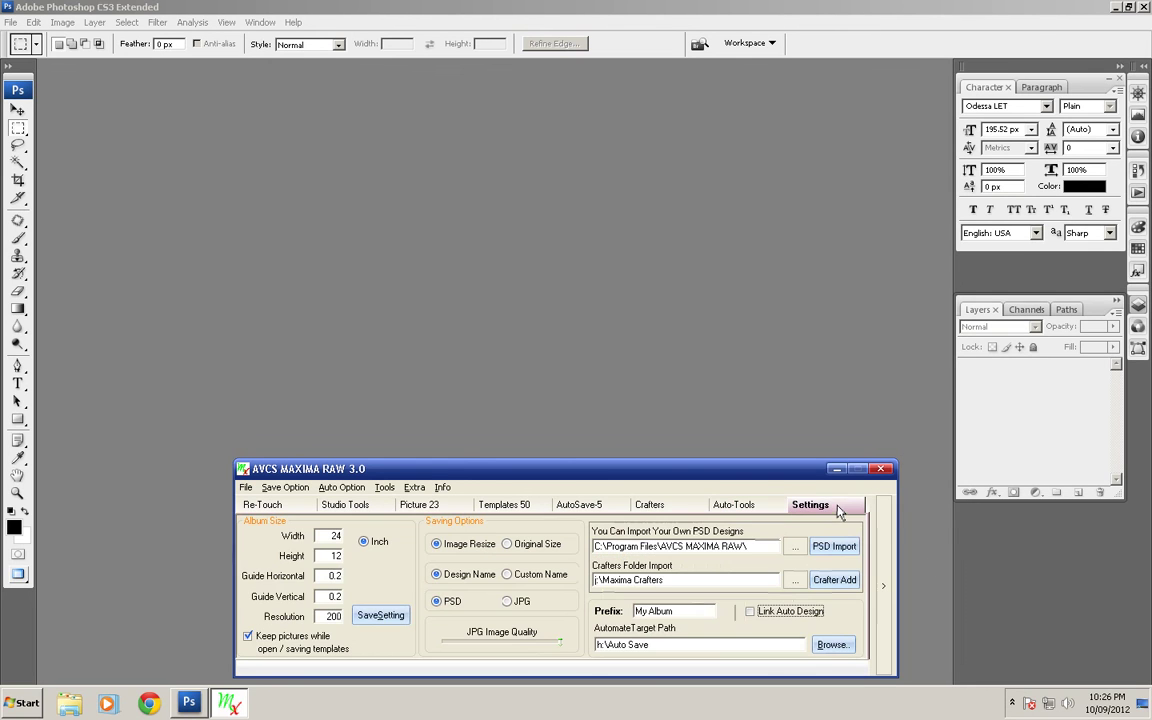
{"action": "key", "text": "Tab"}
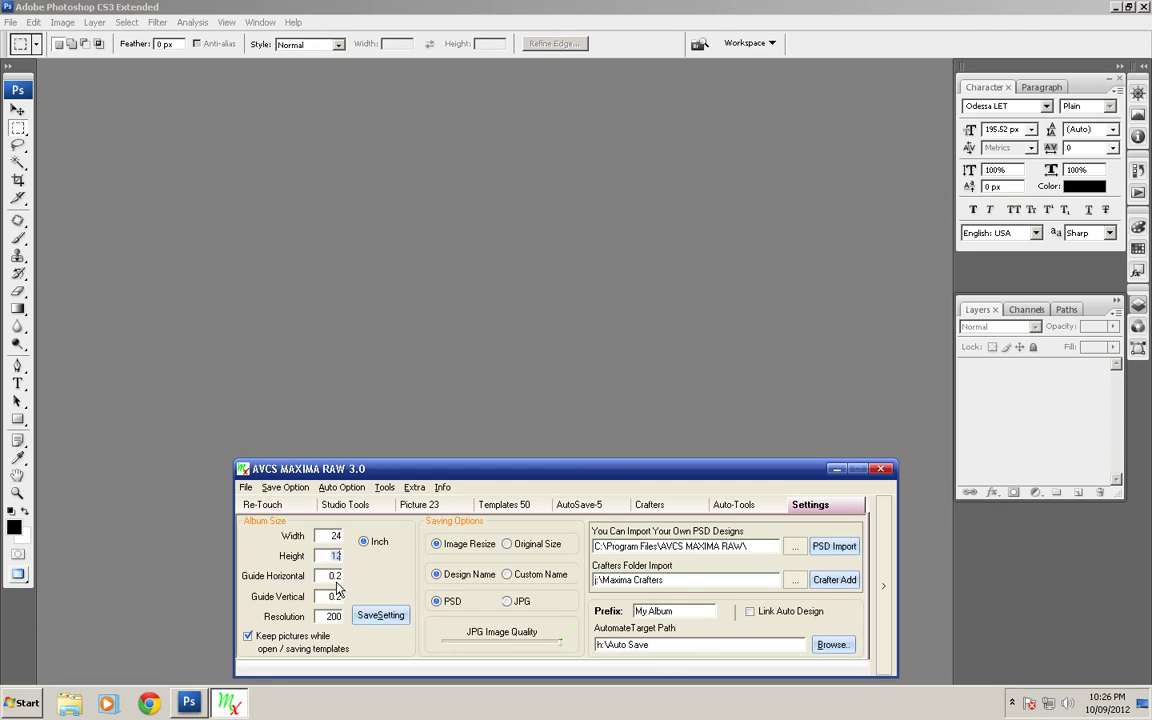
{"action": "left_click", "coordinate": [327, 616]}
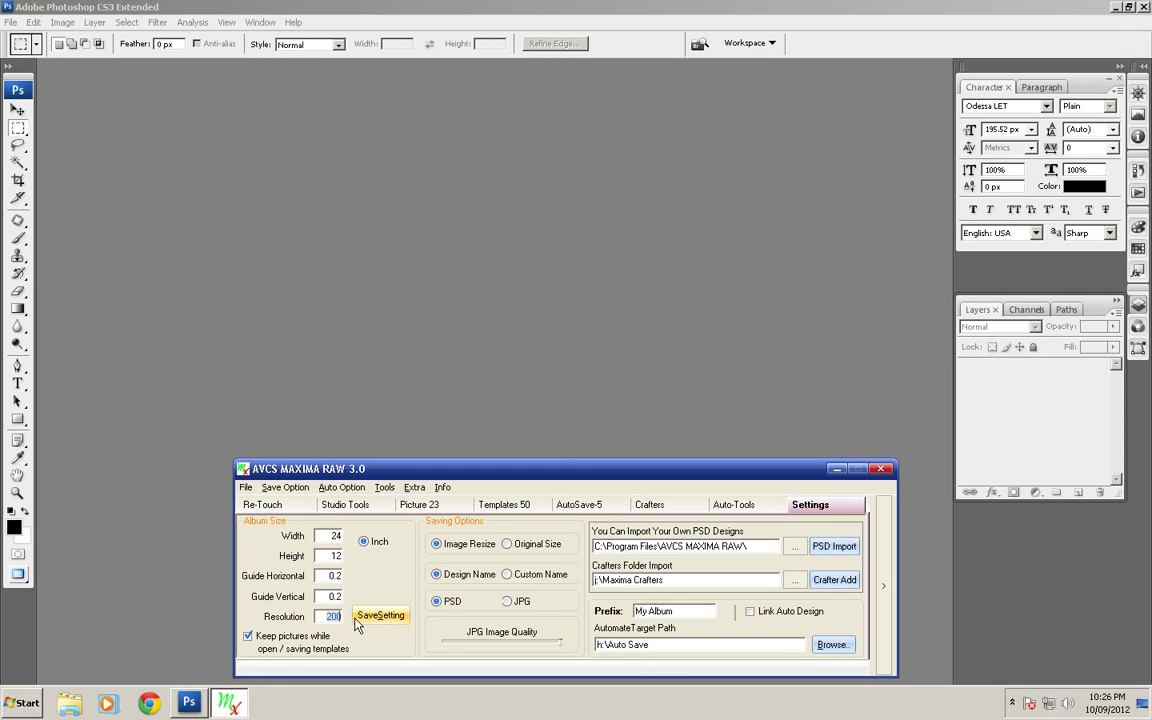
{"action": "left_click", "coordinate": [460, 548]}
{"action": "left_click_drag", "start_coordinate": [744, 546], "coordinate": [590, 546]}
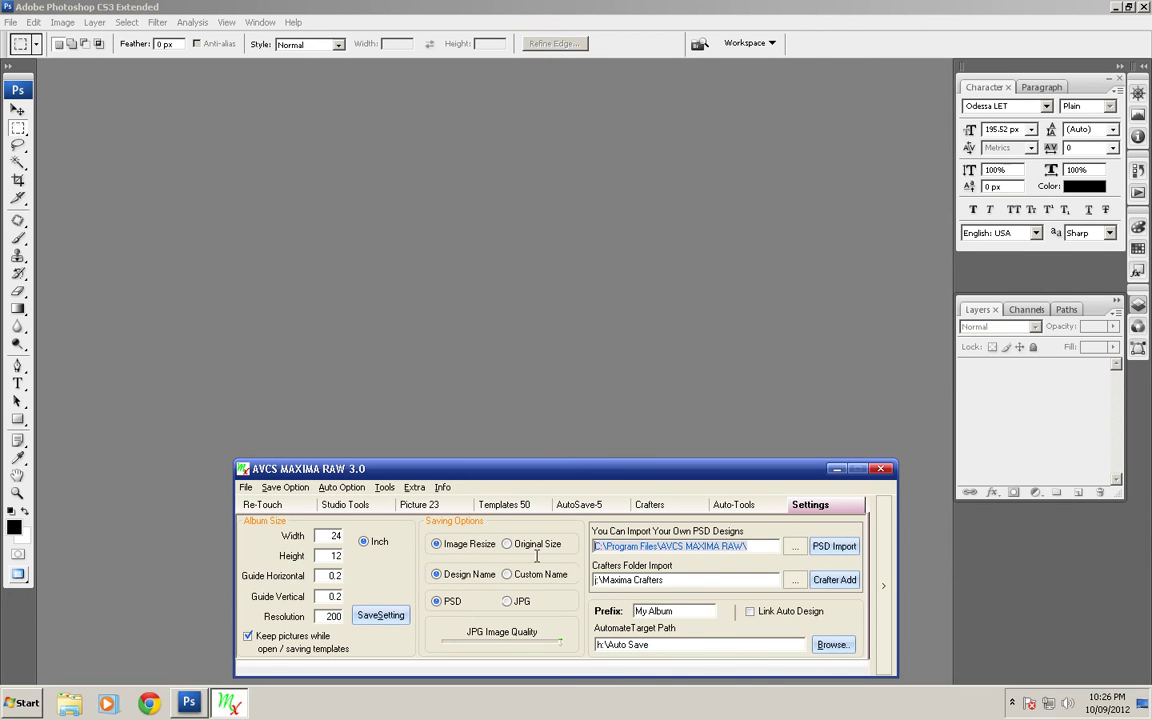
{"action": "left_click_drag", "start_coordinate": [700, 581], "coordinate": [594, 581]}
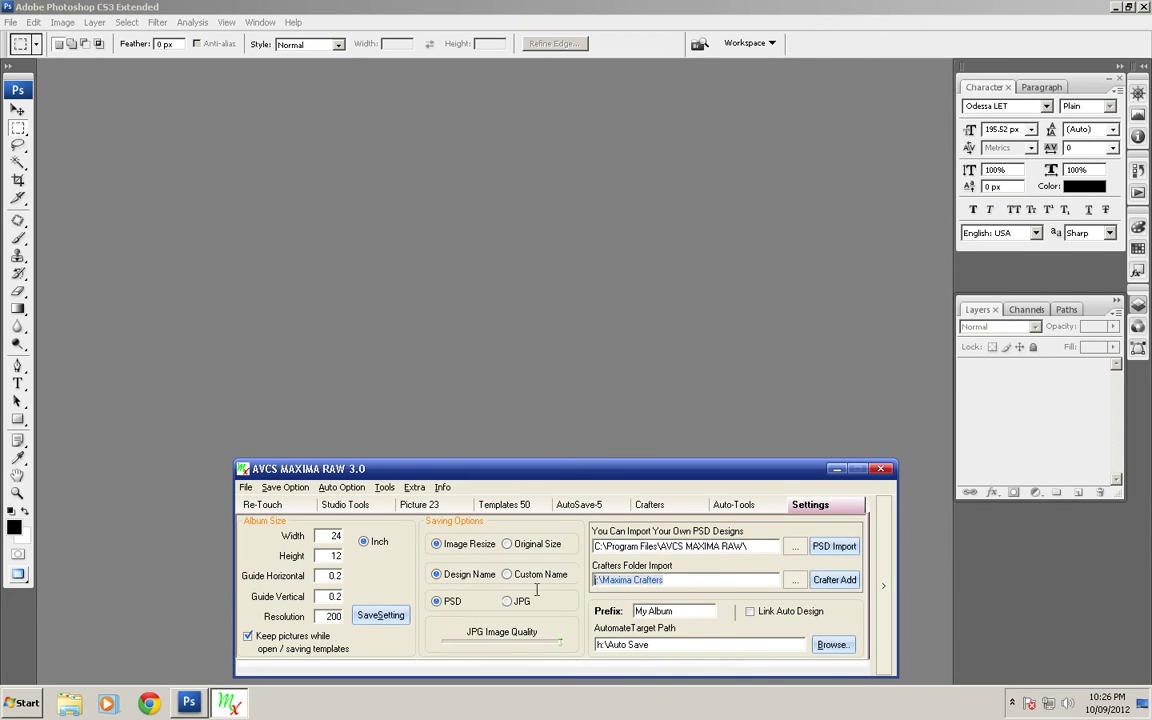
{"action": "key", "text": "Tab"}
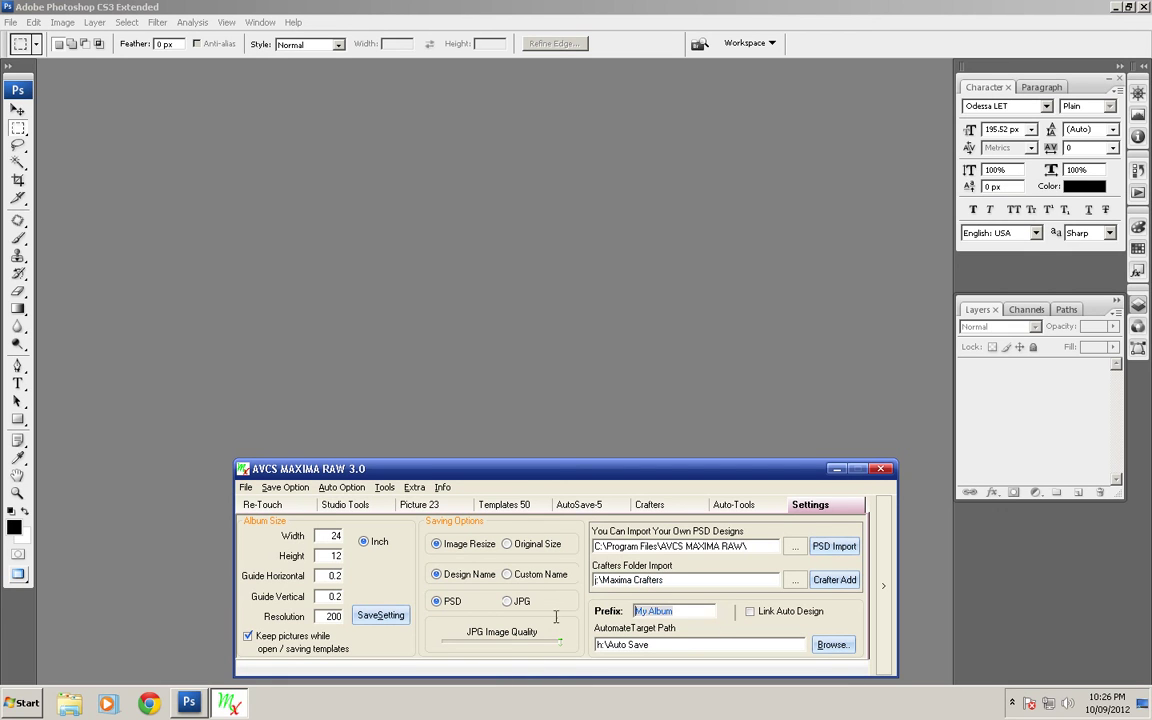
{"action": "left_click", "coordinate": [669, 644]}
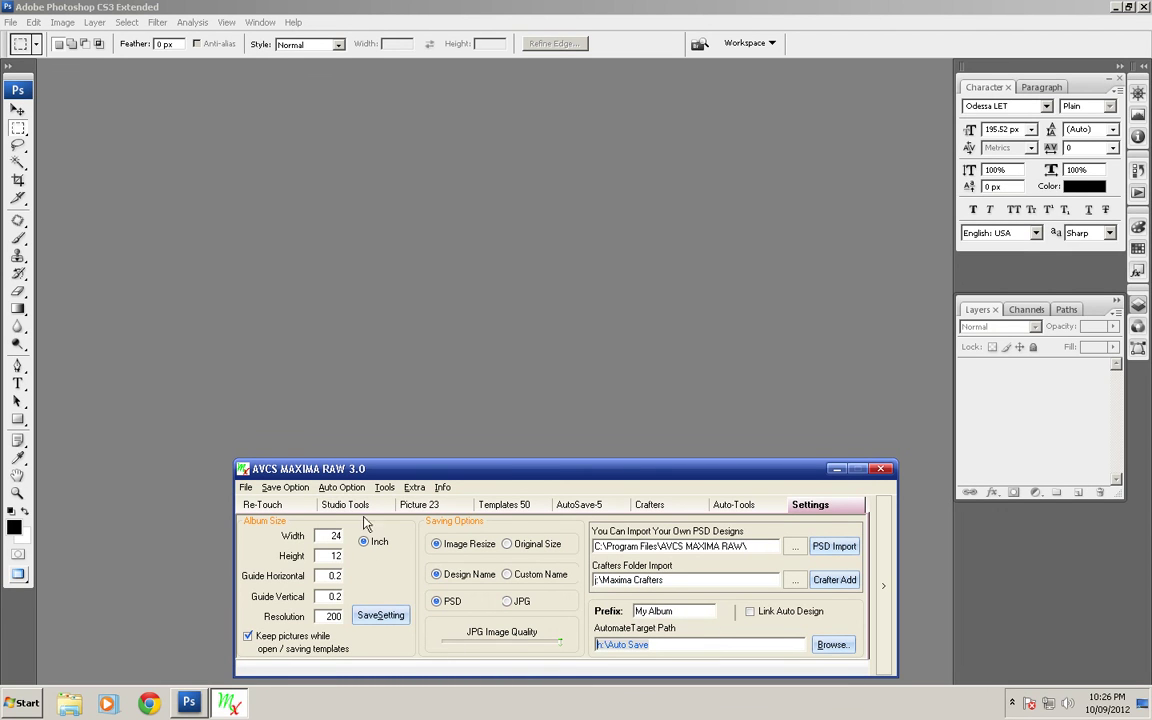
{"action": "left_click", "coordinate": [246, 488]}
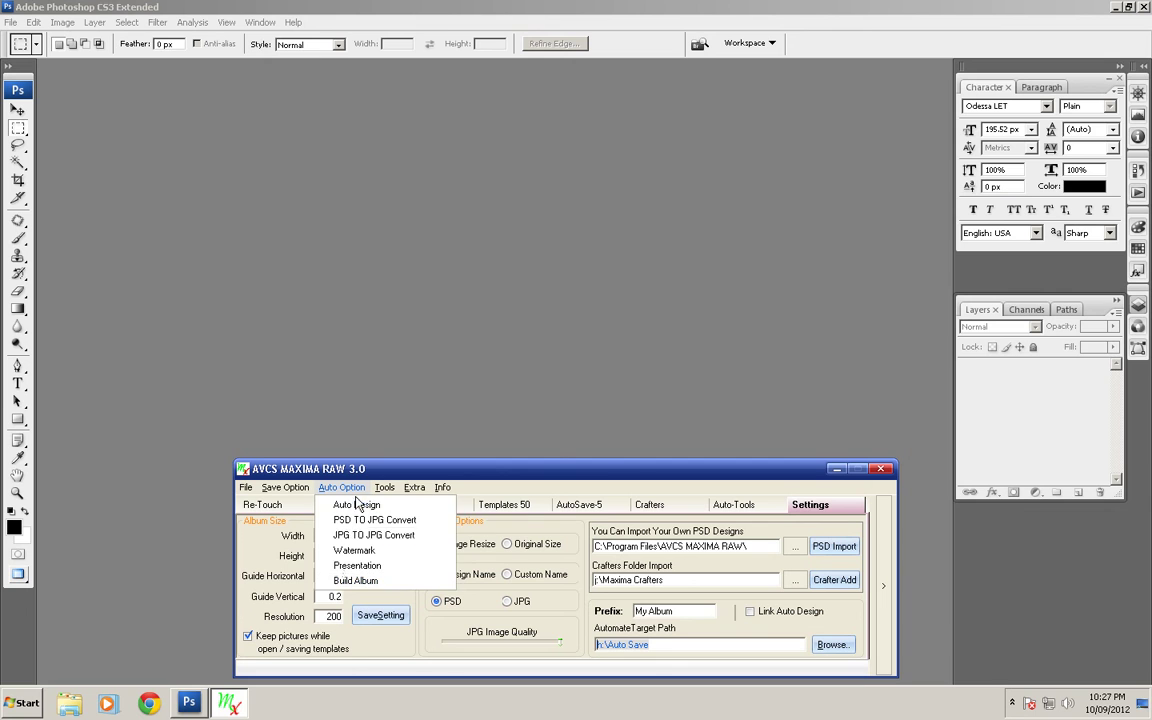
{"action": "mouse_move", "coordinate": [442, 487]}
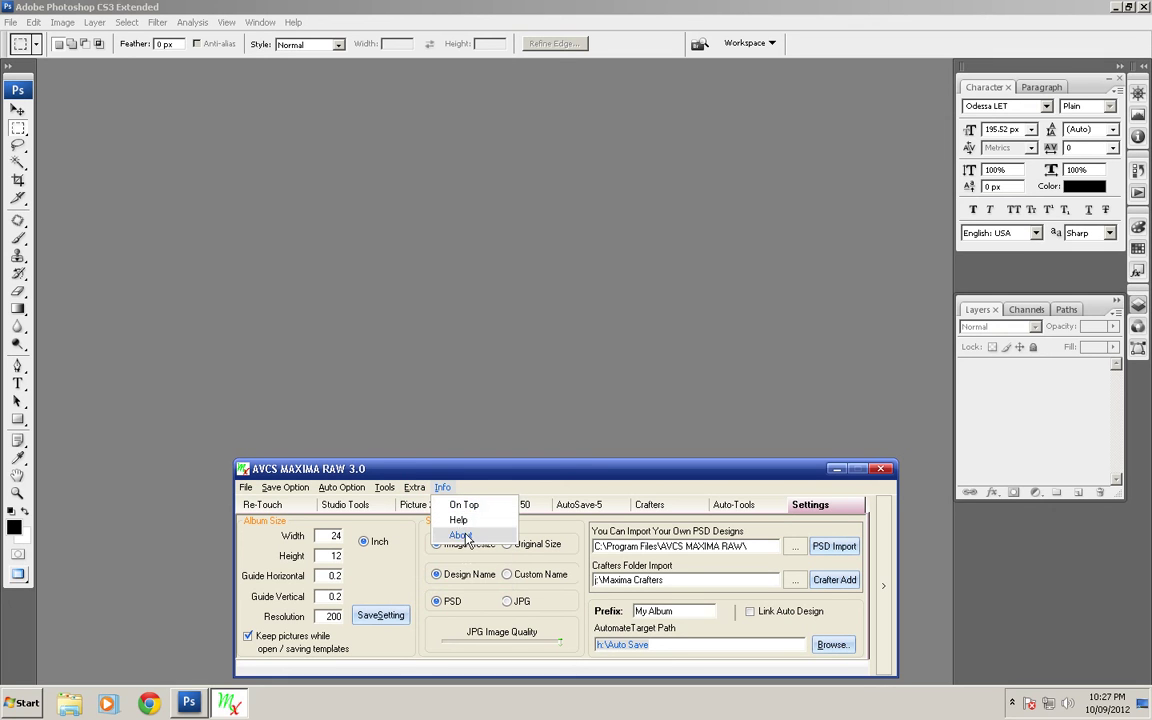
{"action": "left_click", "coordinate": [450, 490]}
{"action": "left_click", "coordinate": [256, 507]}
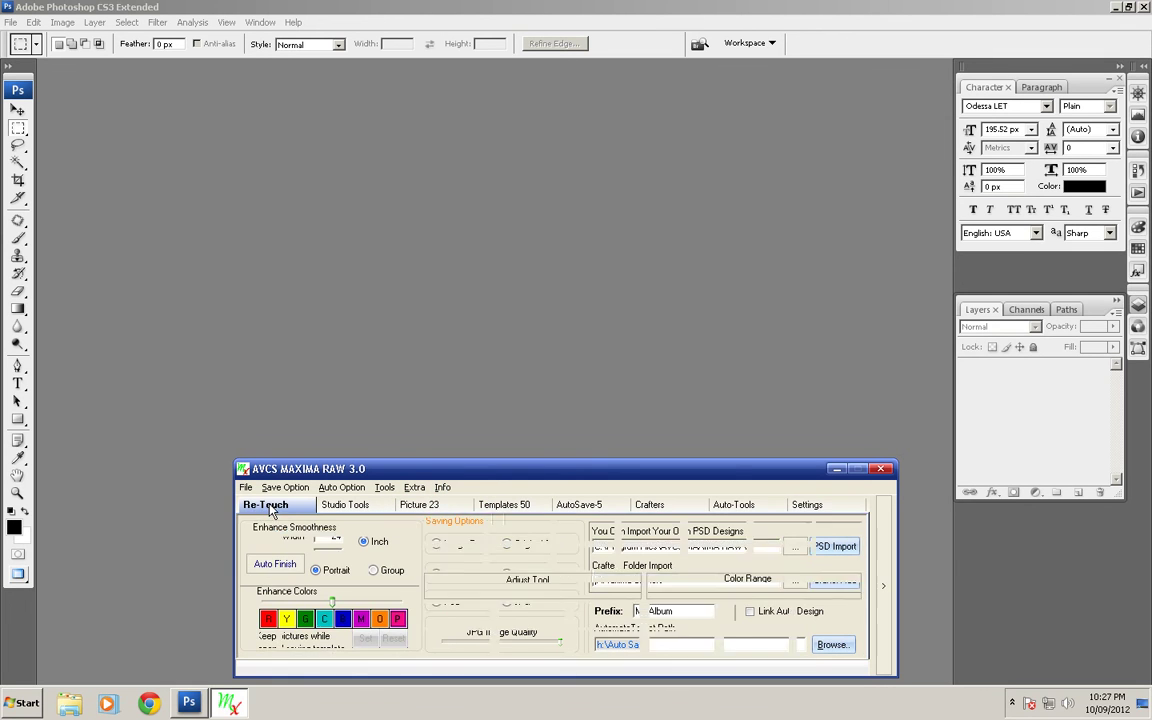
{"action": "left_click", "coordinate": [810, 506]}
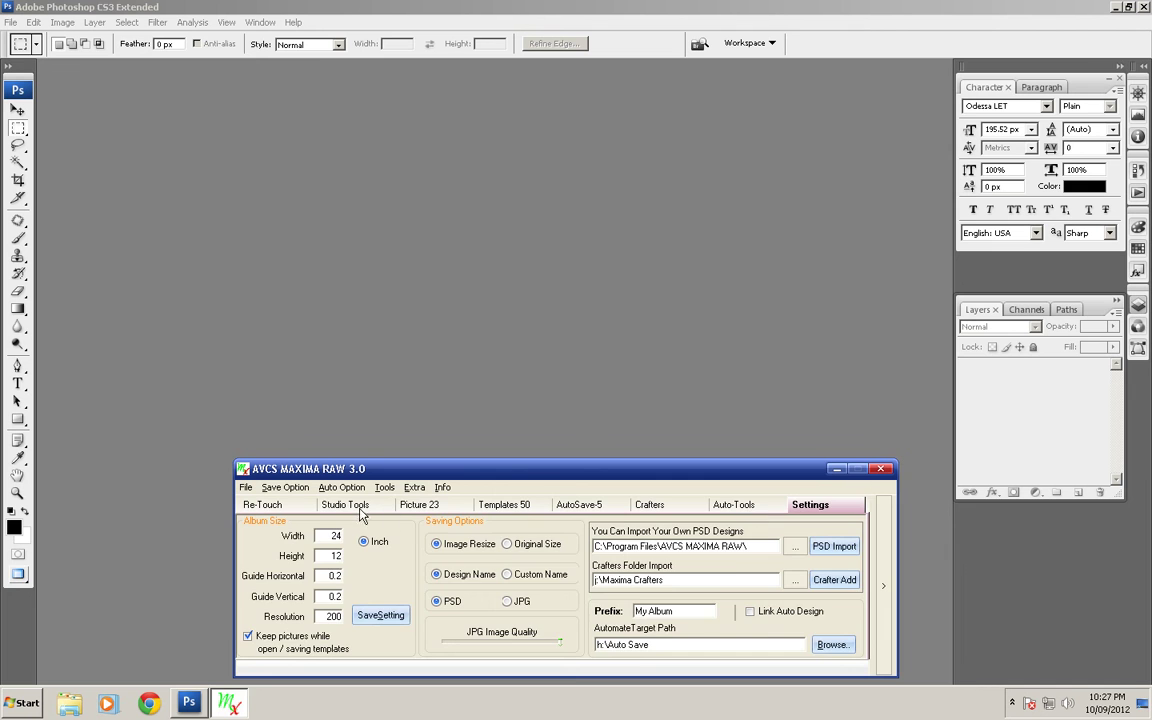
{"action": "left_click", "coordinate": [362, 510]}
{"action": "left_click", "coordinate": [420, 507]}
{"action": "left_click", "coordinate": [505, 507]}
{"action": "left_click", "coordinate": [600, 509]}
{"action": "left_click", "coordinate": [650, 506]}
{"action": "left_click", "coordinate": [735, 506]}
{"action": "left_click", "coordinate": [810, 506]}
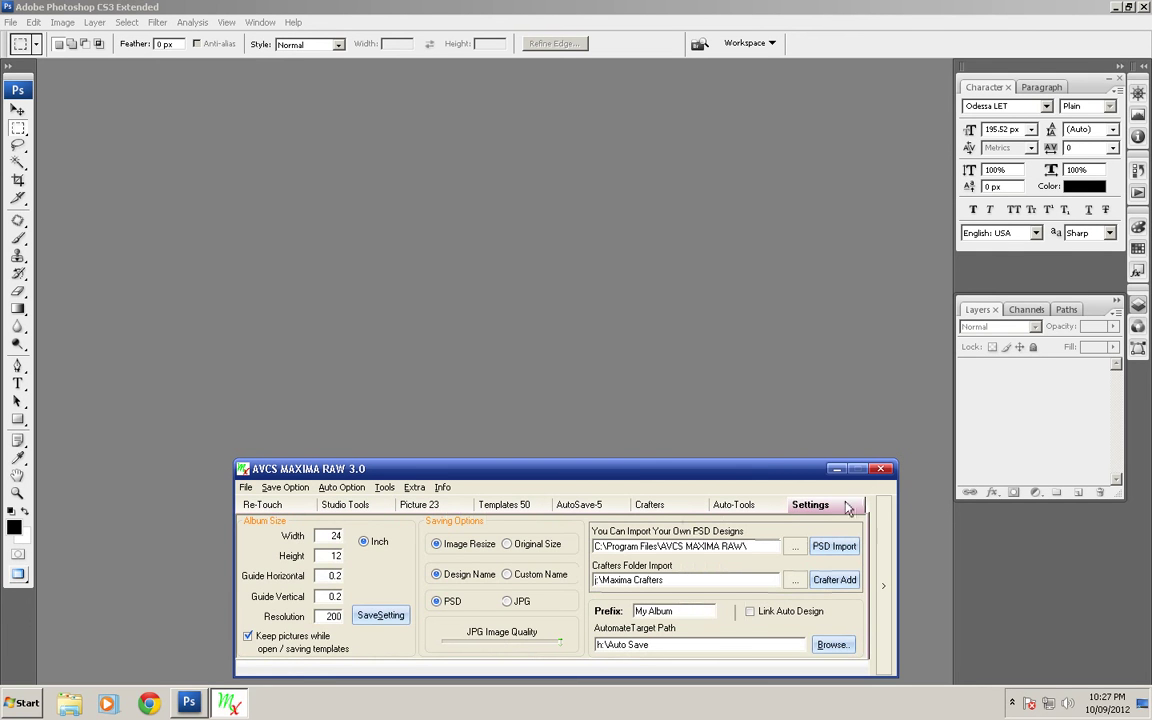